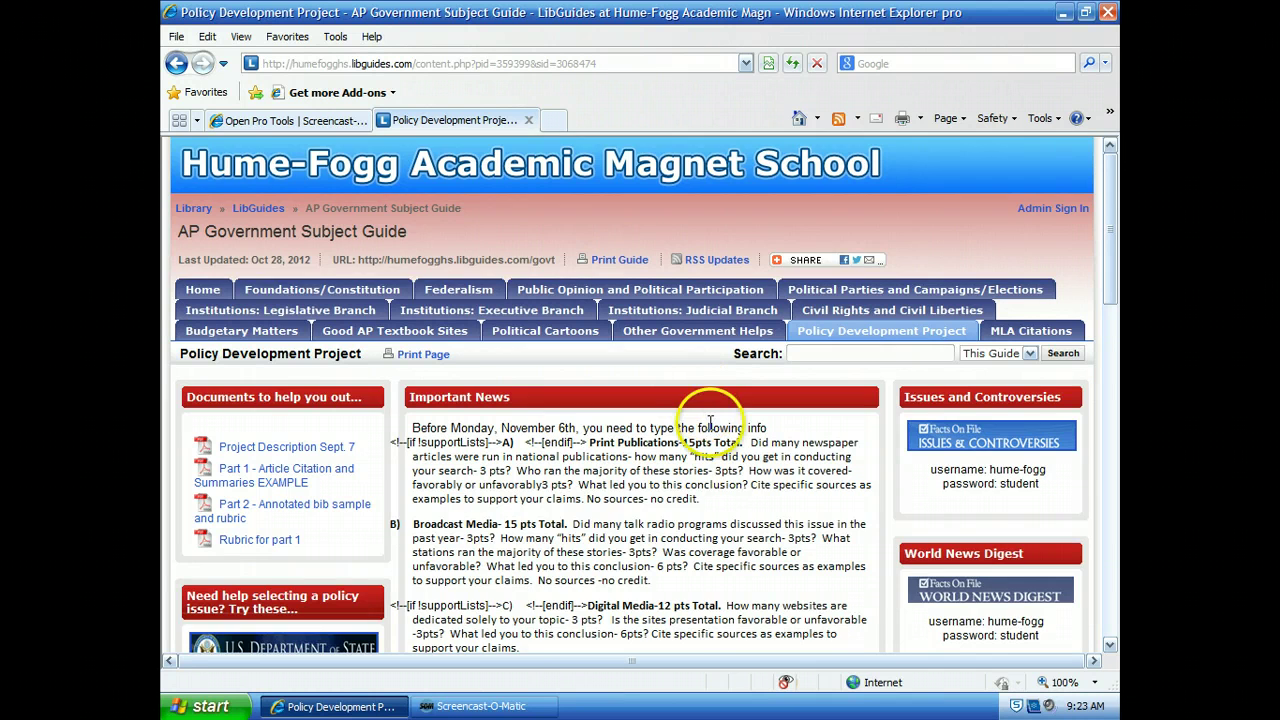
Step: Scroll down to the World News Digest box that shows its username and password
scroll(712, 425, down, 1)
scroll(703, 443, down, 1)
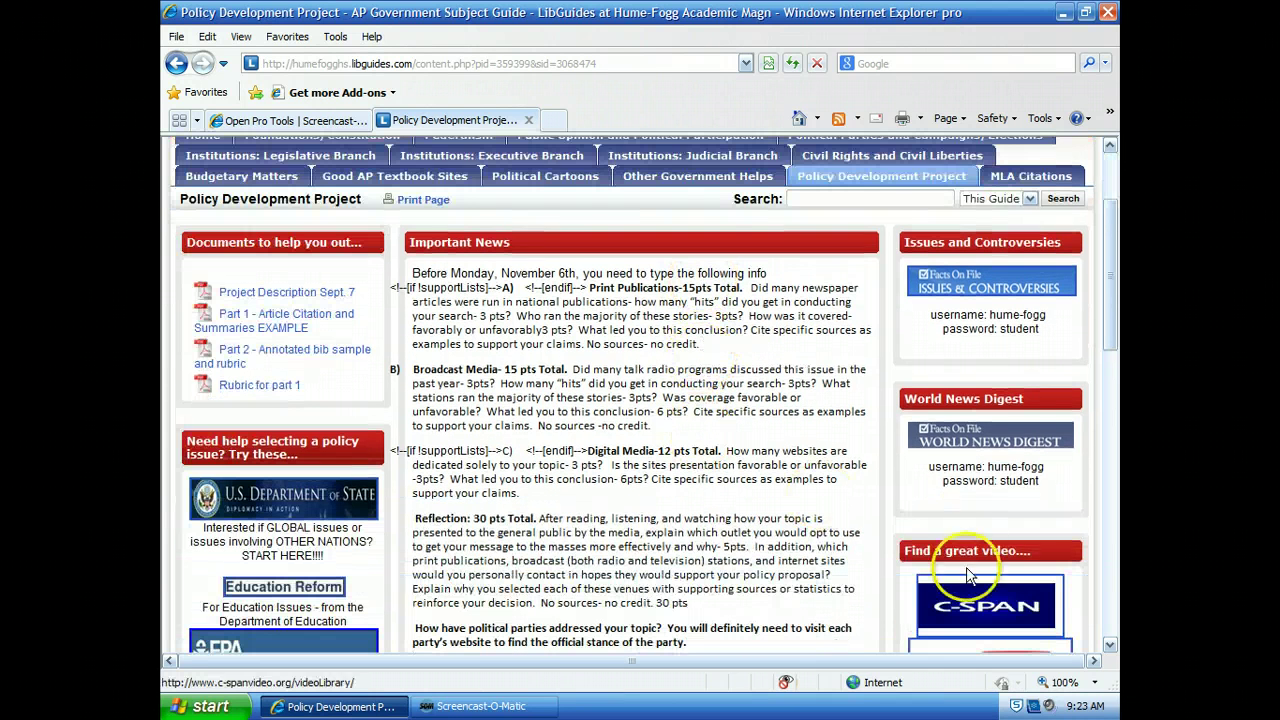
Step: Log in to World News Digest with the school's database username and password
click(1007, 442)
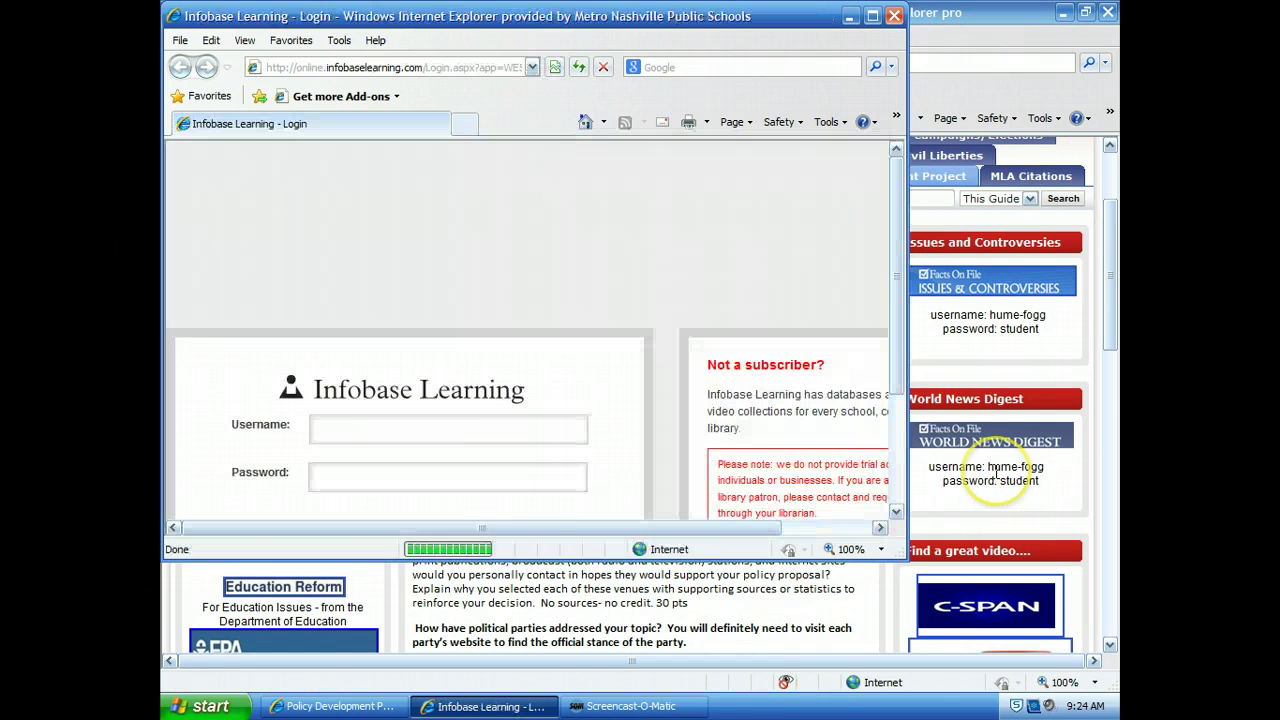
click(354, 423)
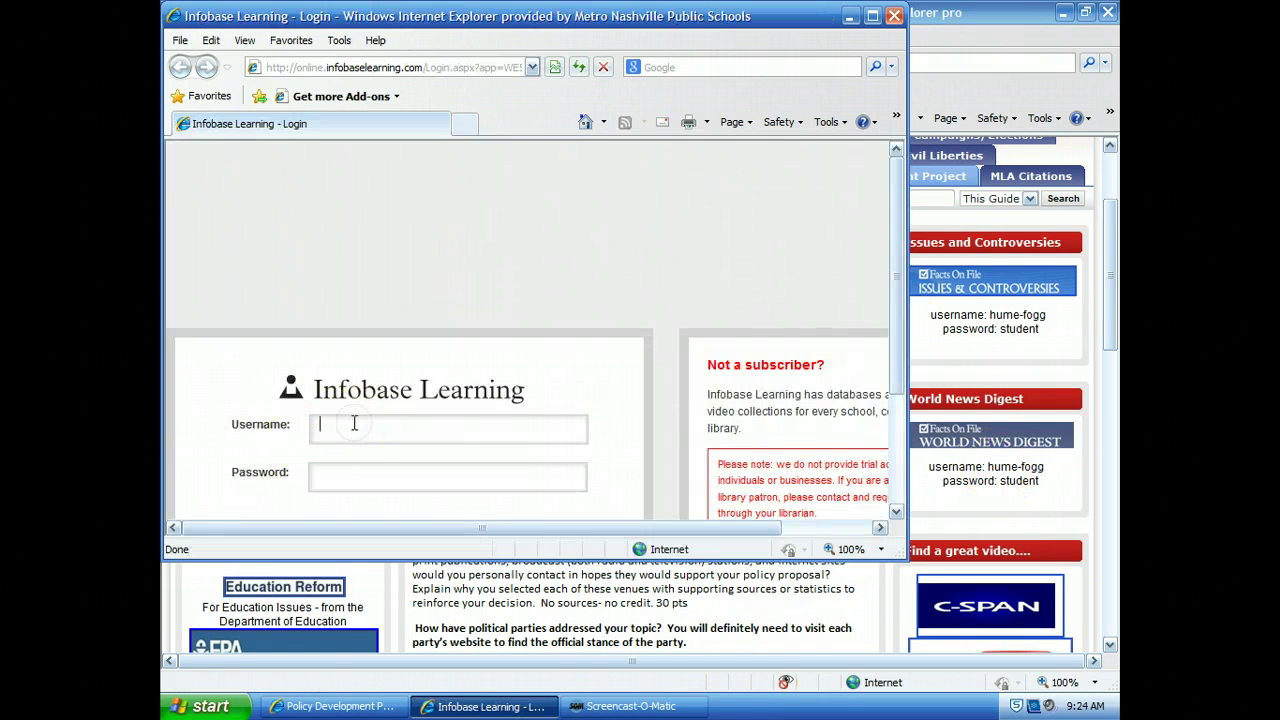
text(hume-fogg)
key(Tab)
text(student)
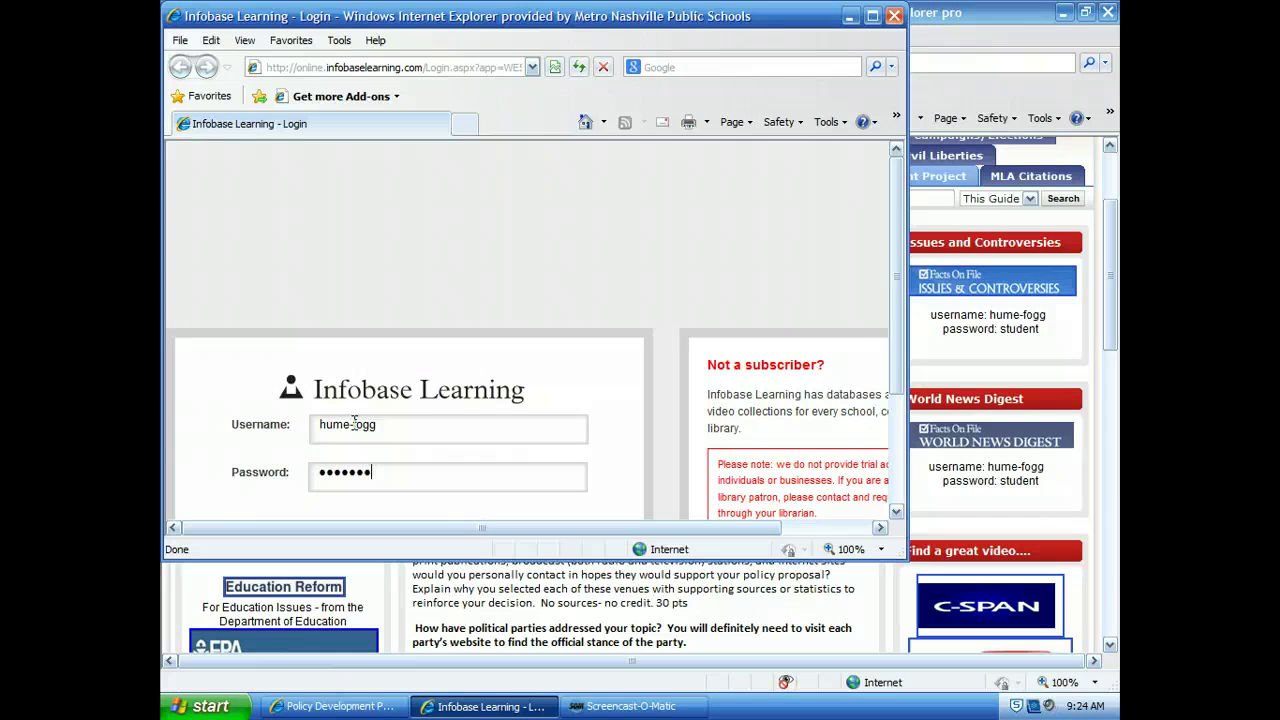
key(Return)
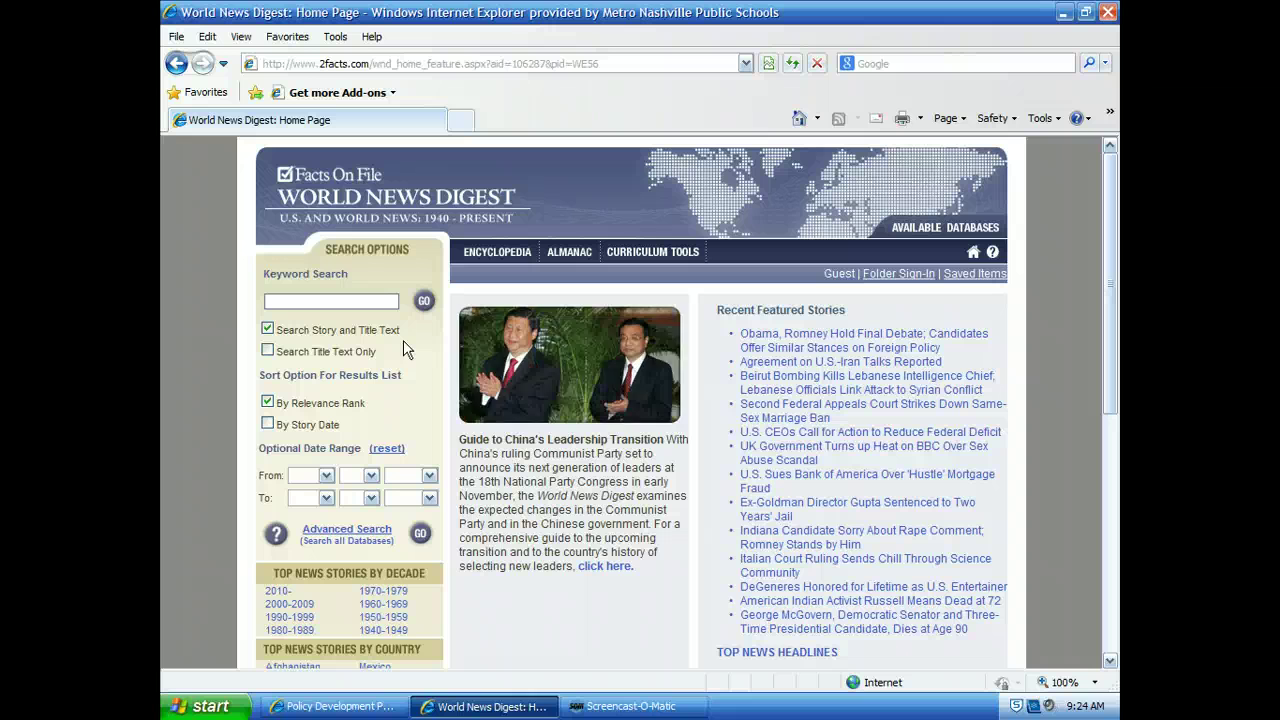
Step: Sort results by story date and set the start date to Oct. 29, 2011
click(267, 425)
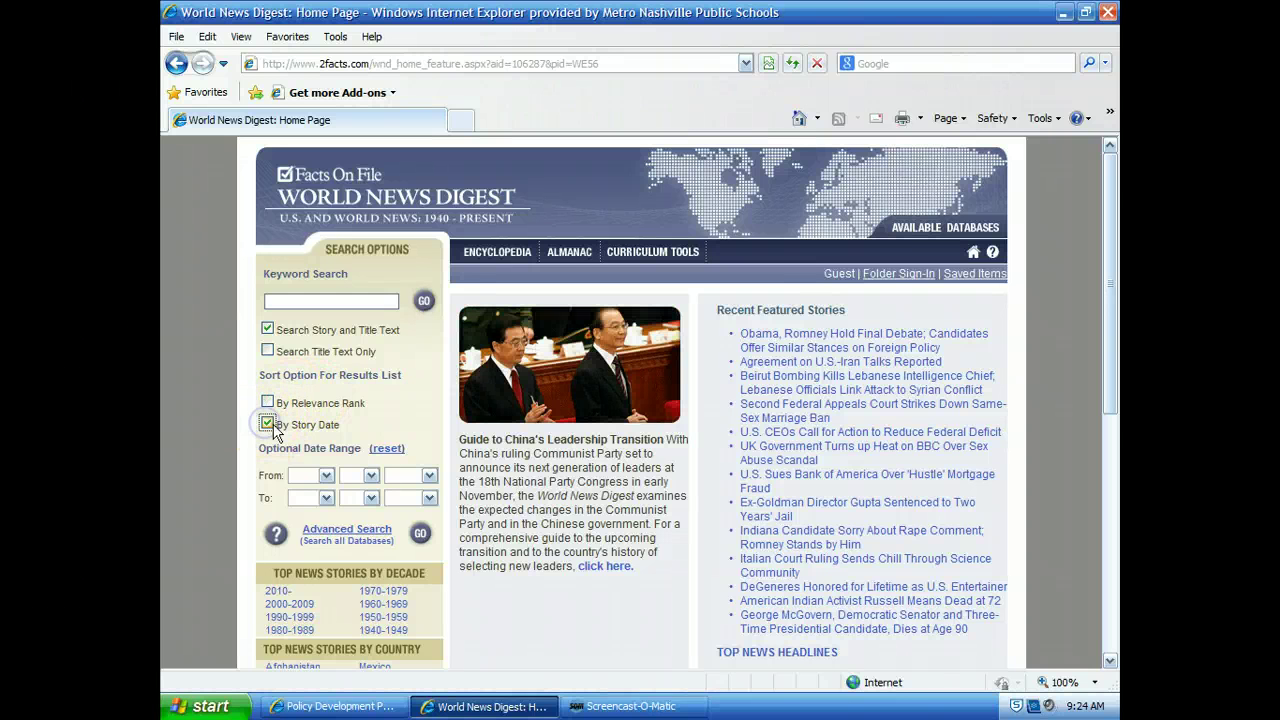
click(326, 475)
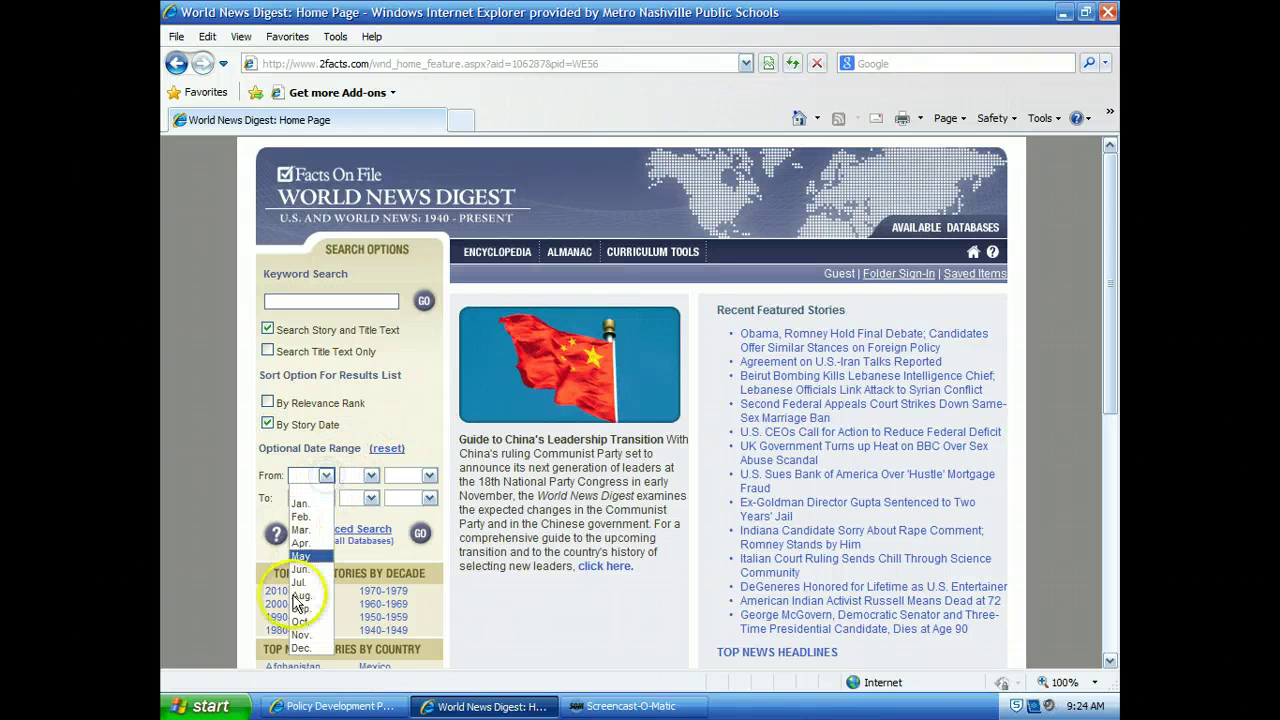
click(300, 621)
click(370, 476)
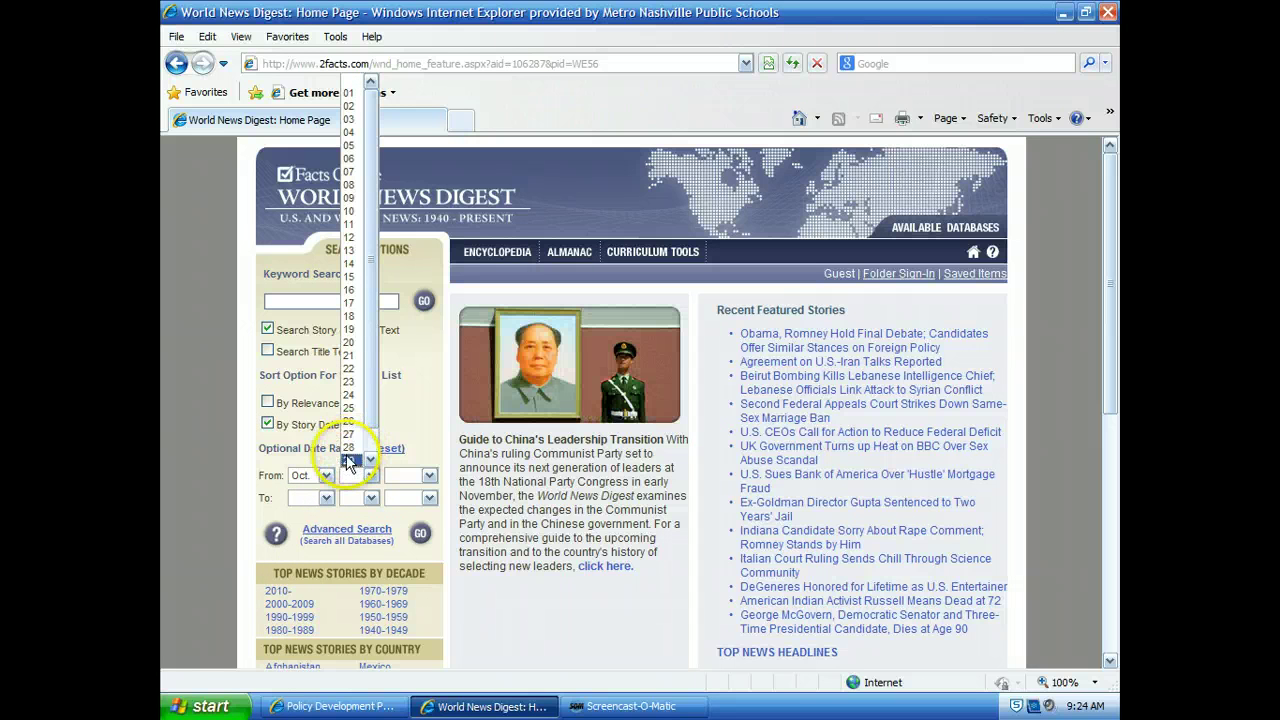
click(349, 458)
click(429, 475)
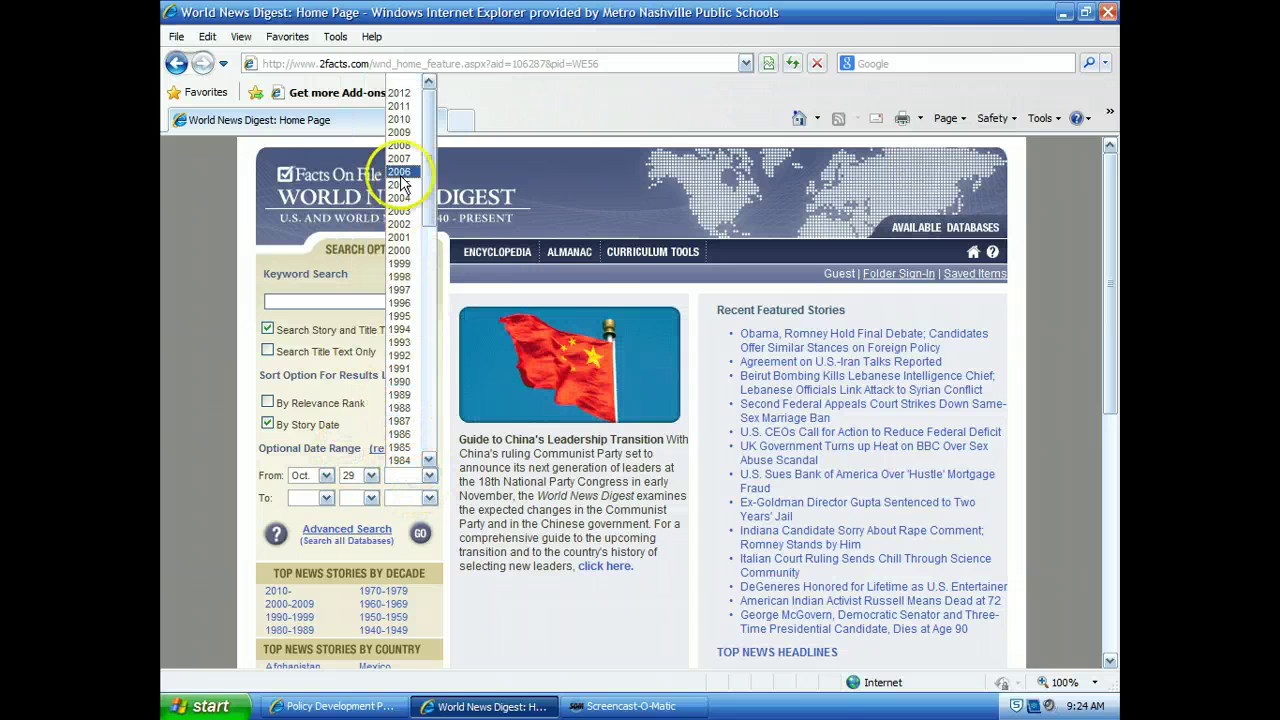
click(400, 105)
Step: Set the end date to Oct. 29, 2012 and enter "gay marriage" as the keywords
click(326, 497)
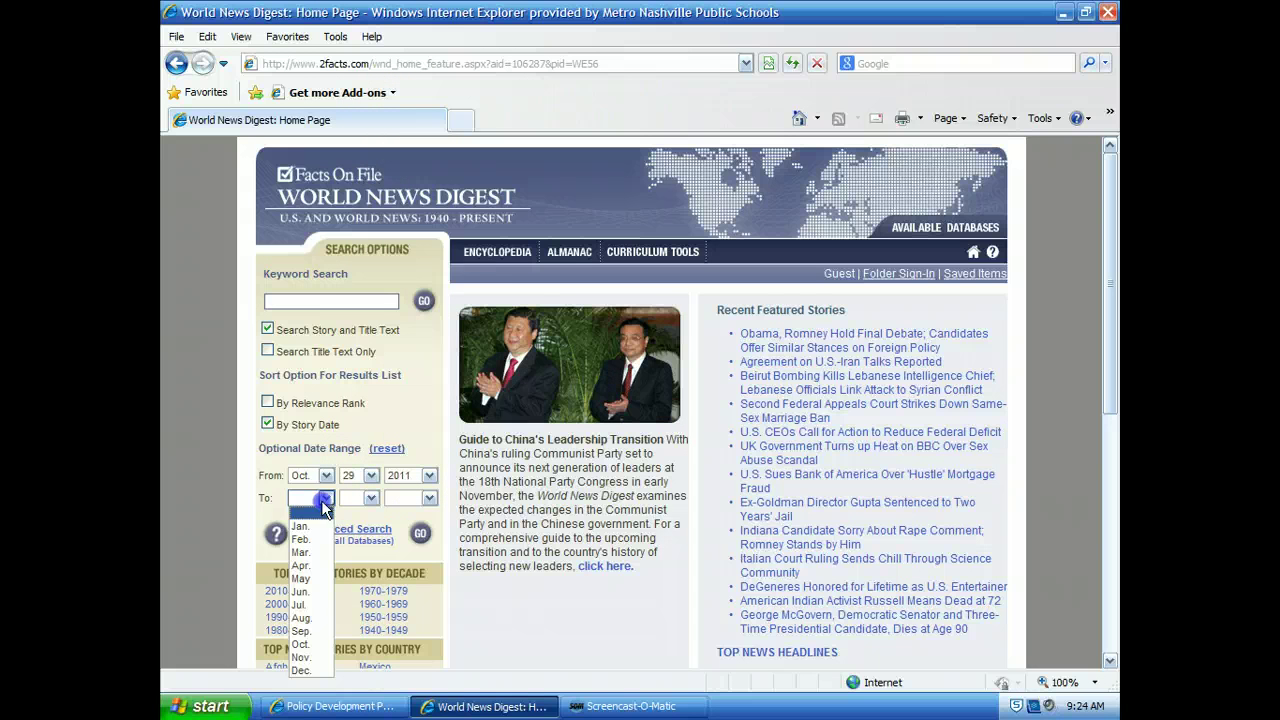
click(306, 643)
click(371, 497)
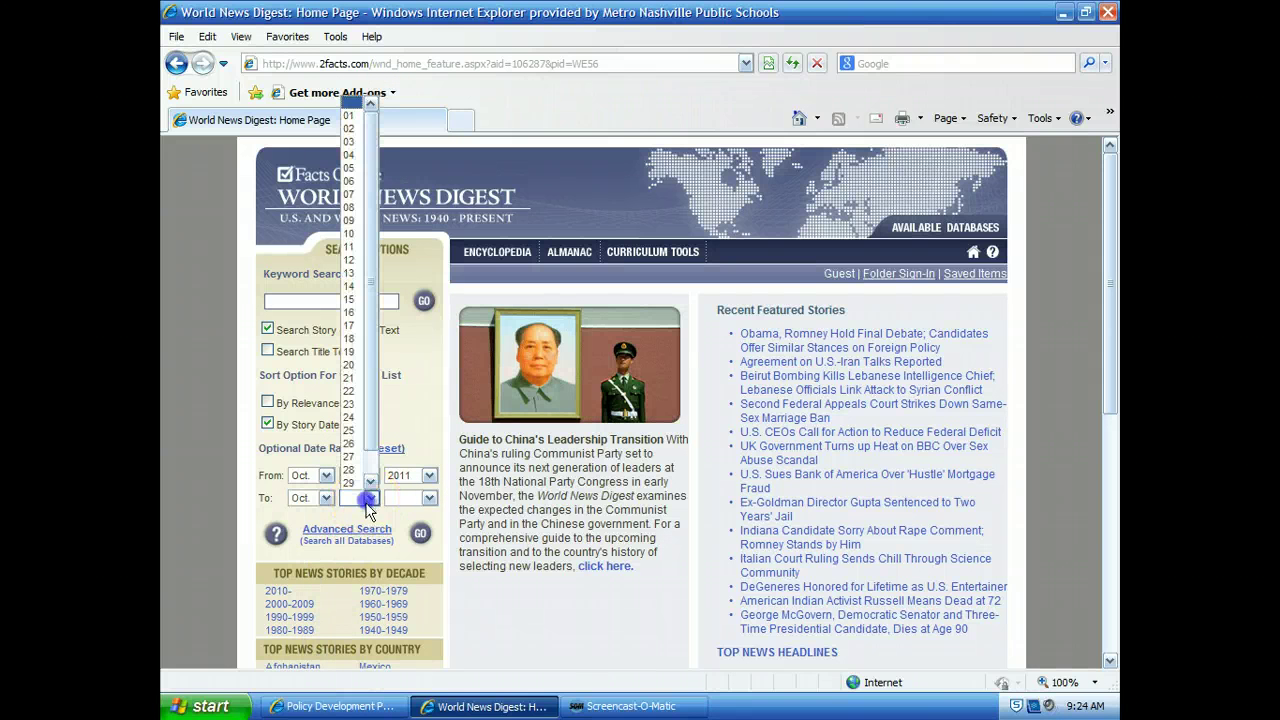
click(350, 478)
click(415, 500)
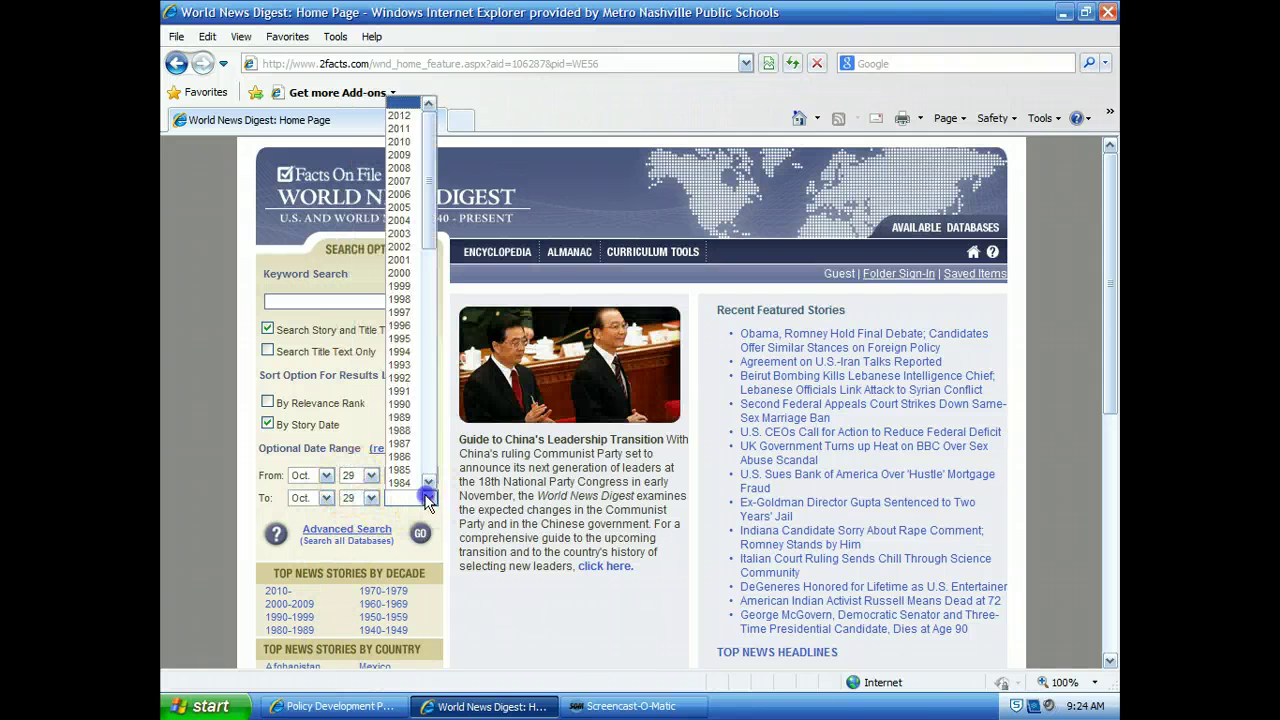
click(400, 116)
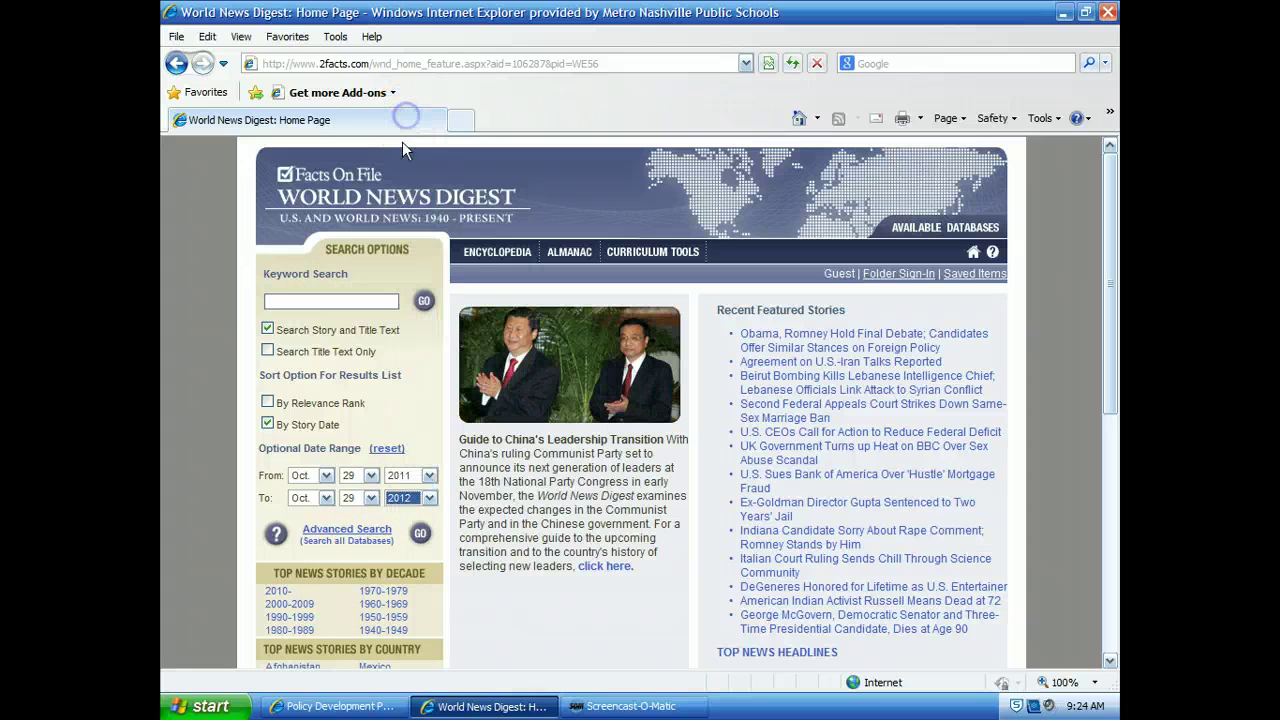
click(309, 303)
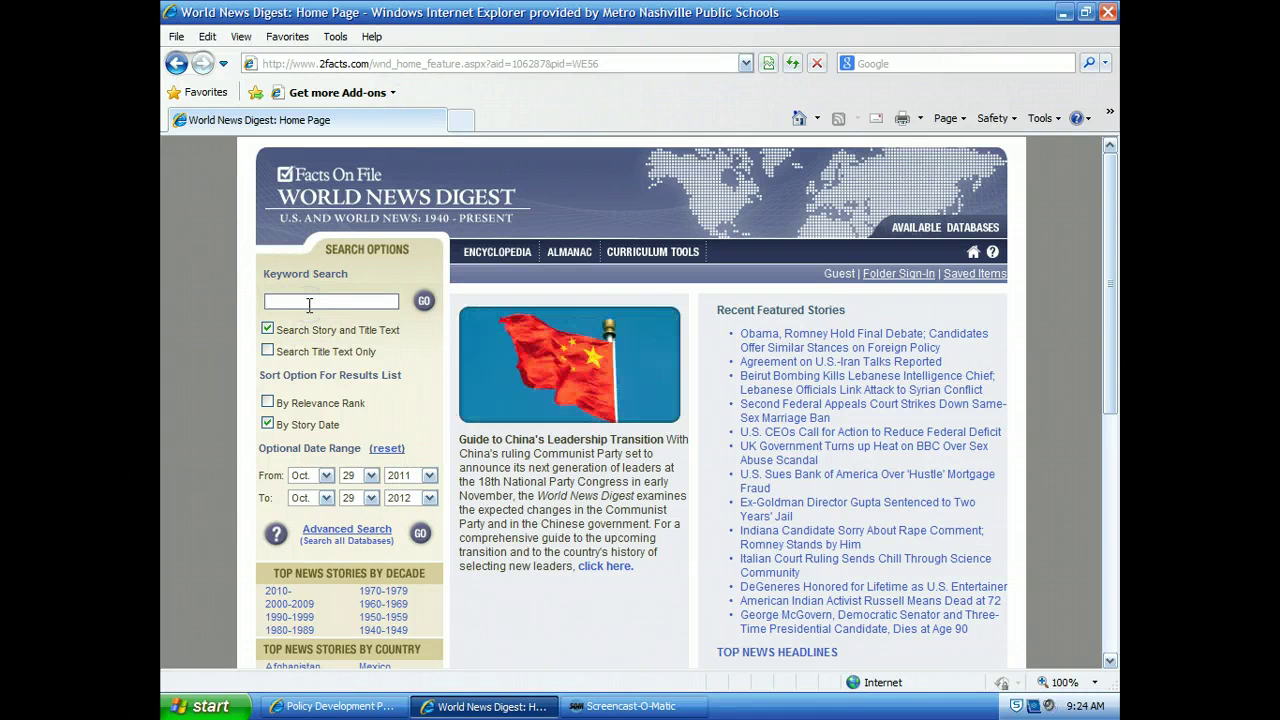
text(")
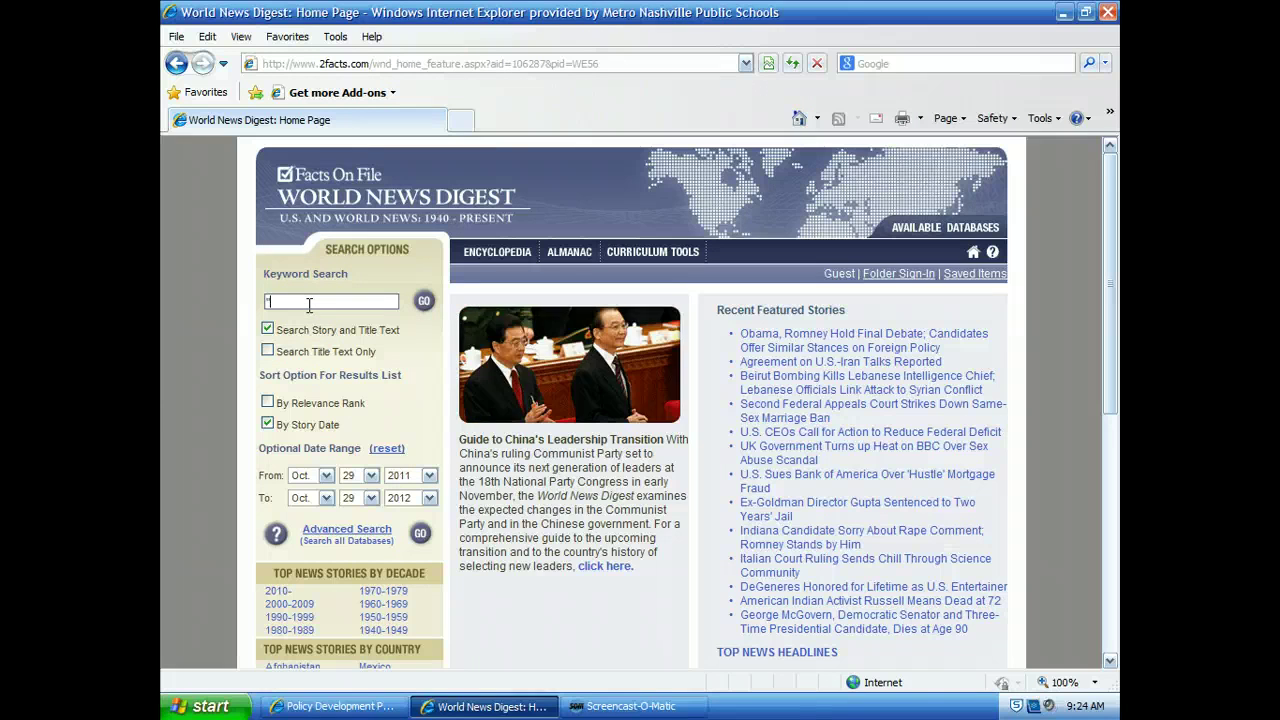
text(gay marria)
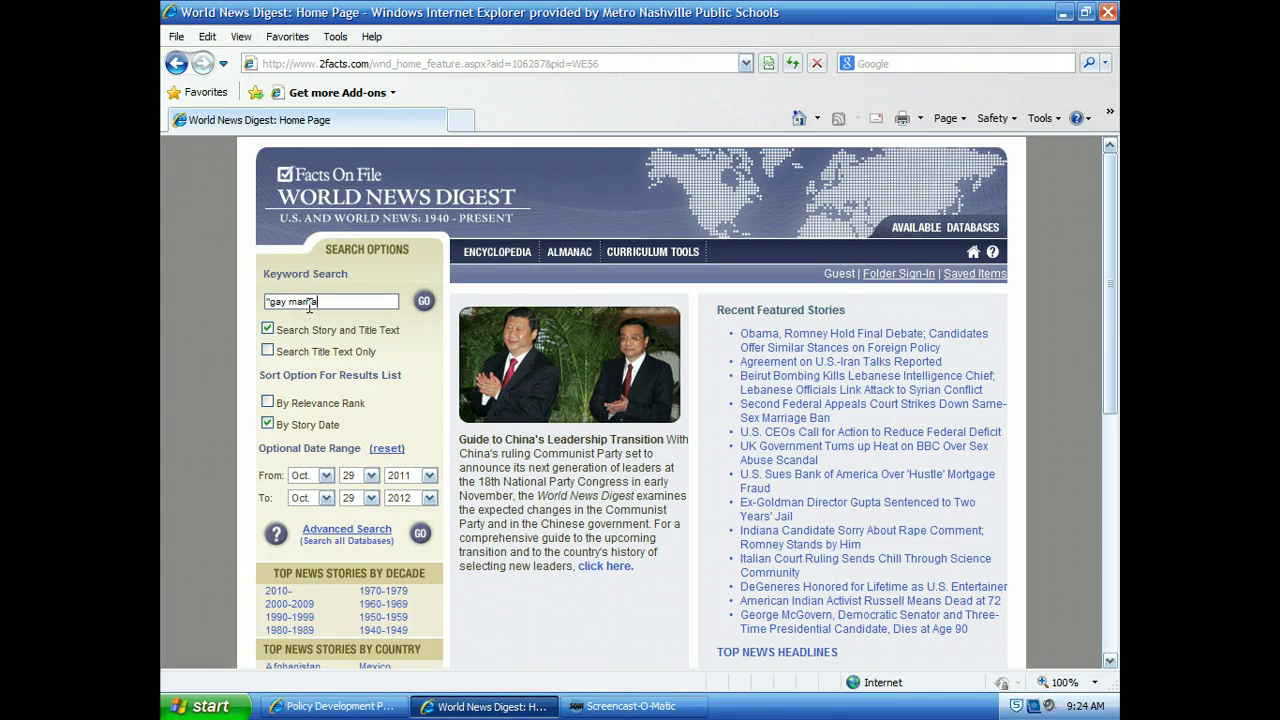
text(ge")
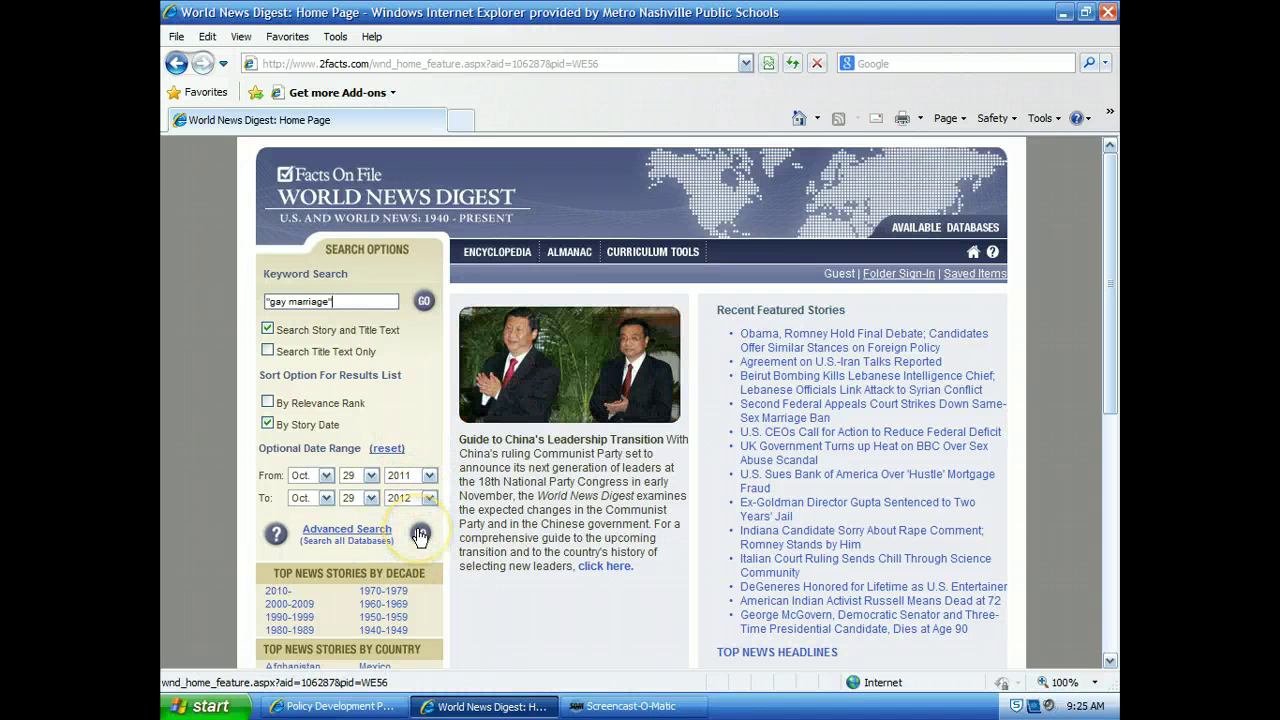
Step: Run the "gay marriage" search, show its 263 Breaking News-Reuters results, and start a new tab
click(420, 534)
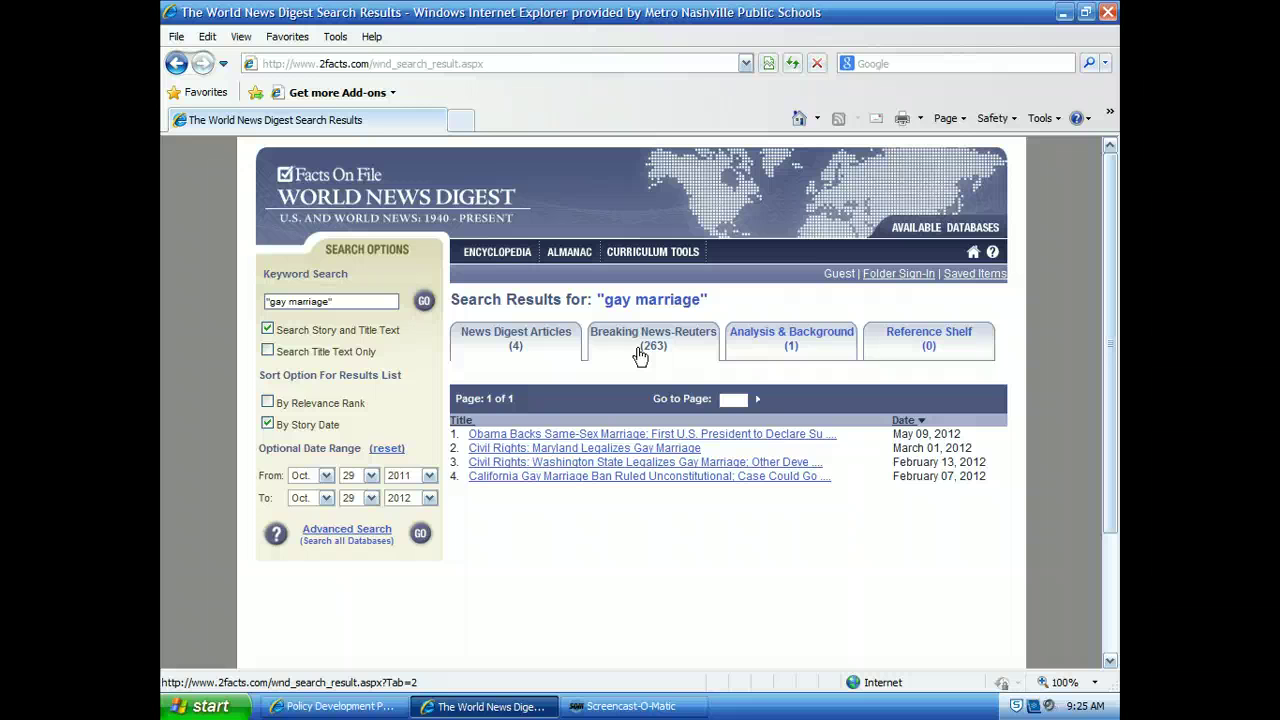
click(610, 343)
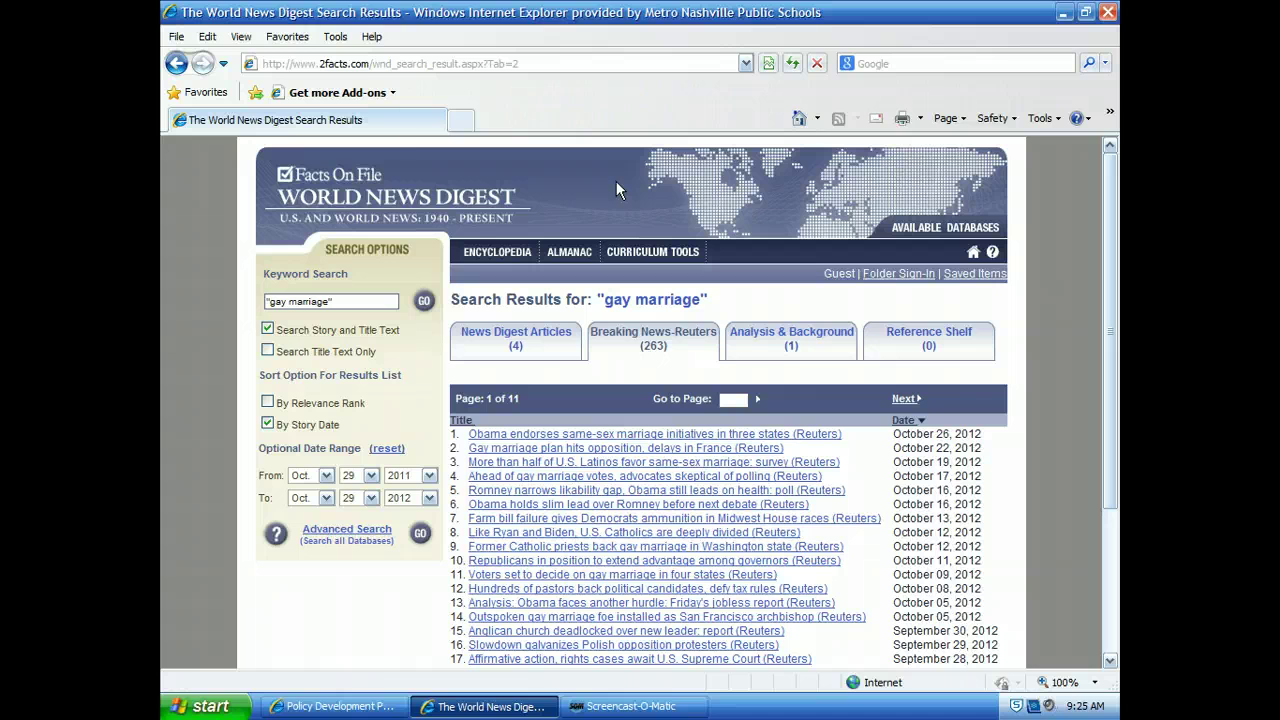
click(456, 125)
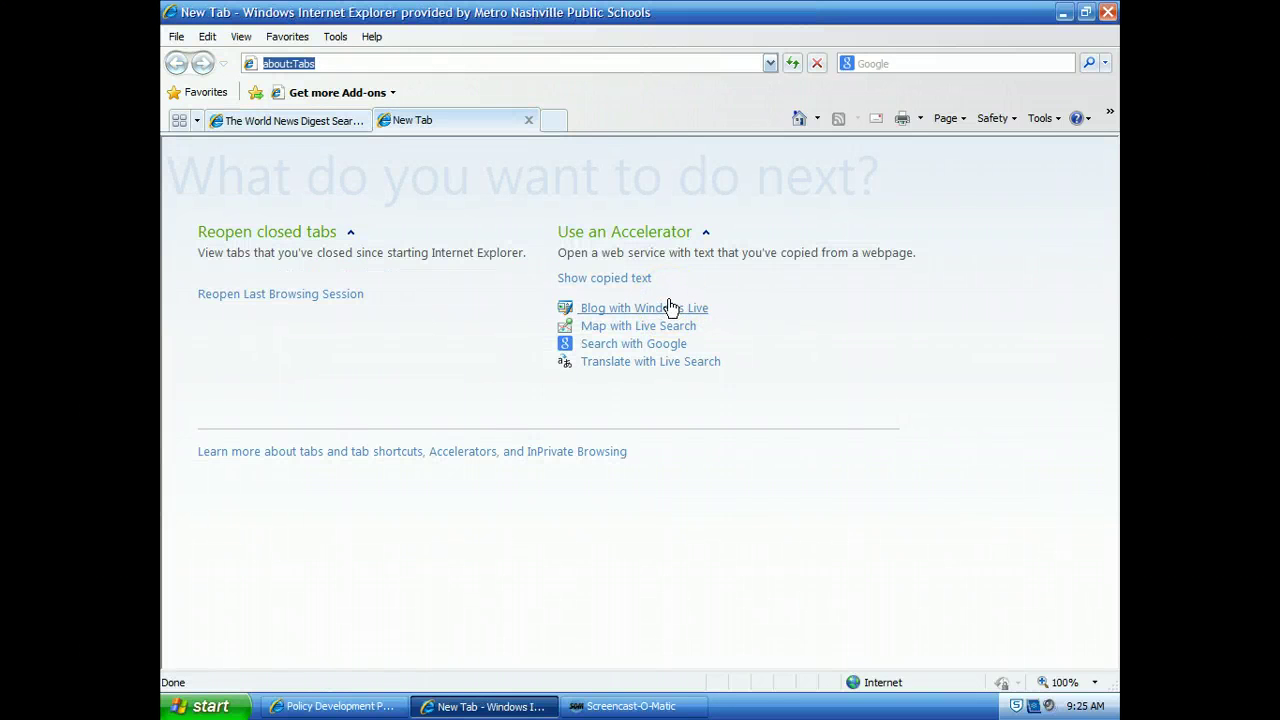
text(www.google.com)
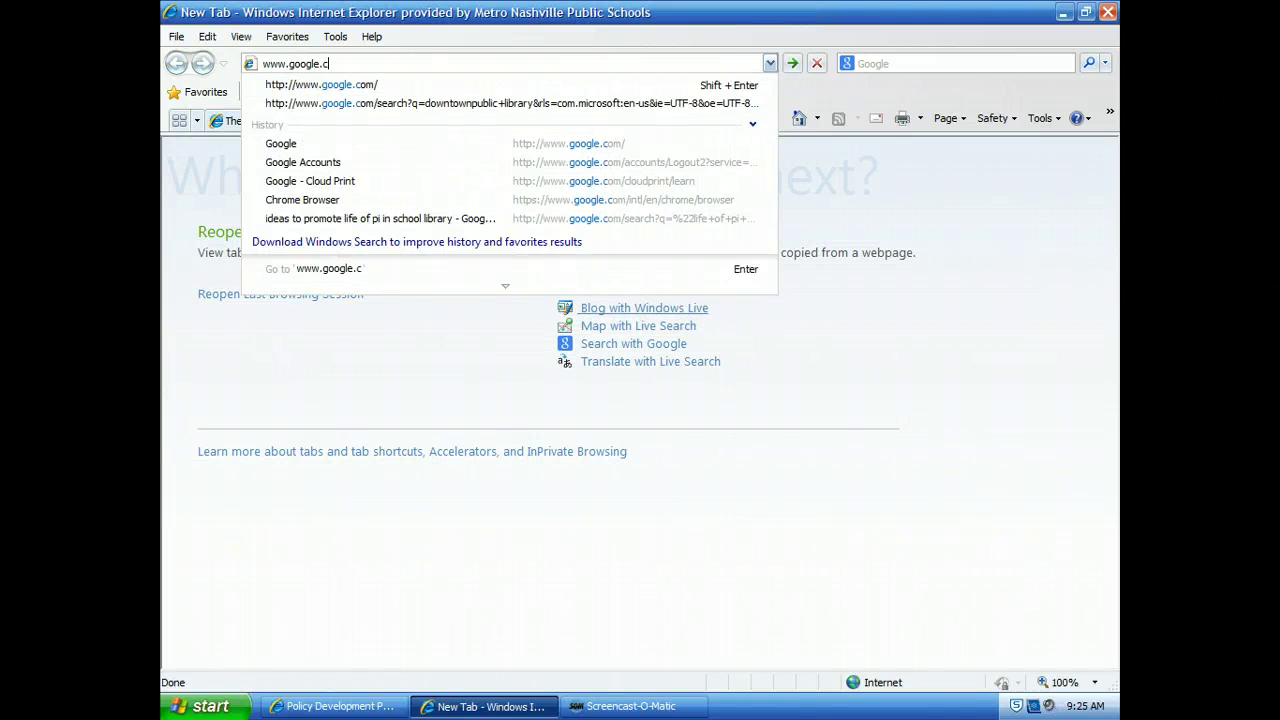
key(Return)
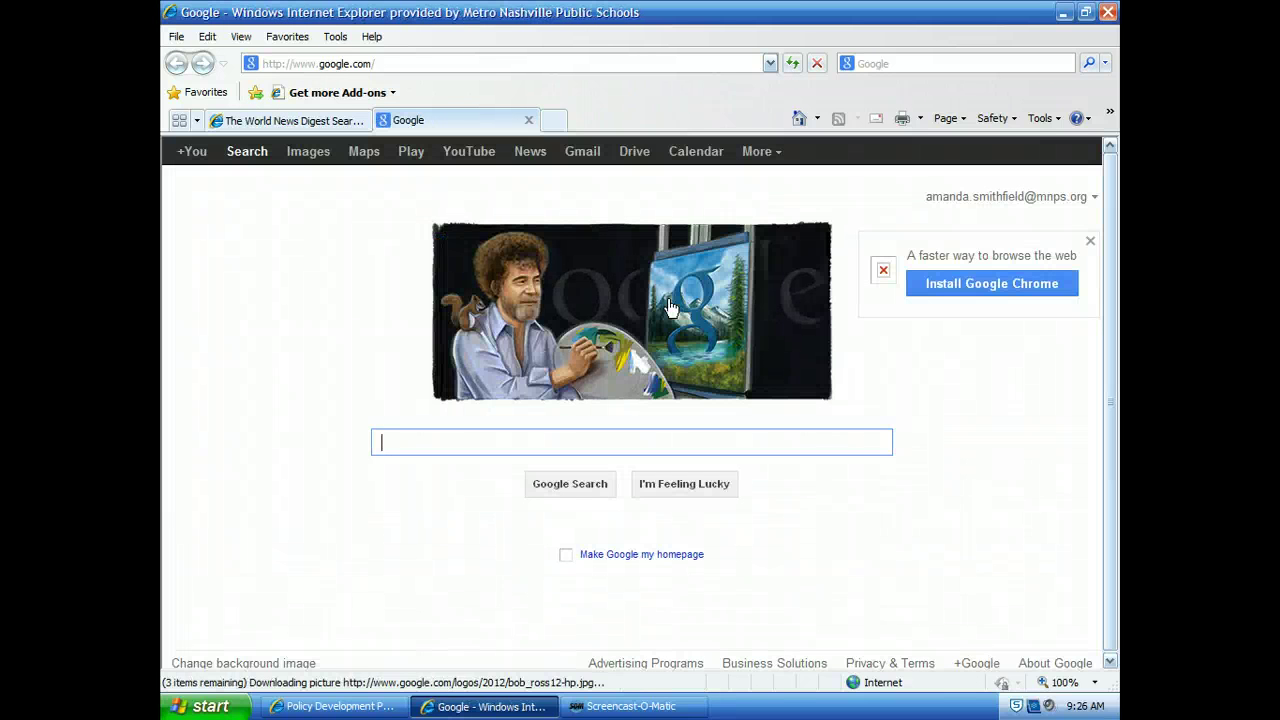
click(779, 158)
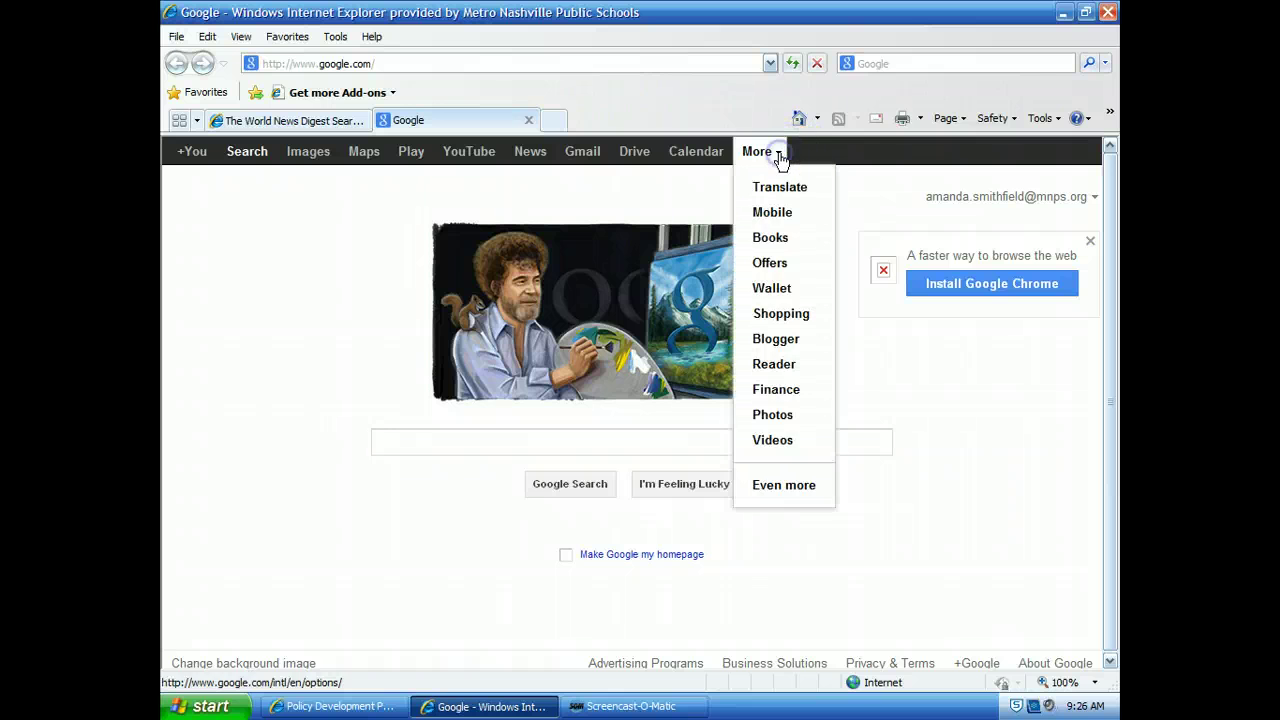
click(784, 486)
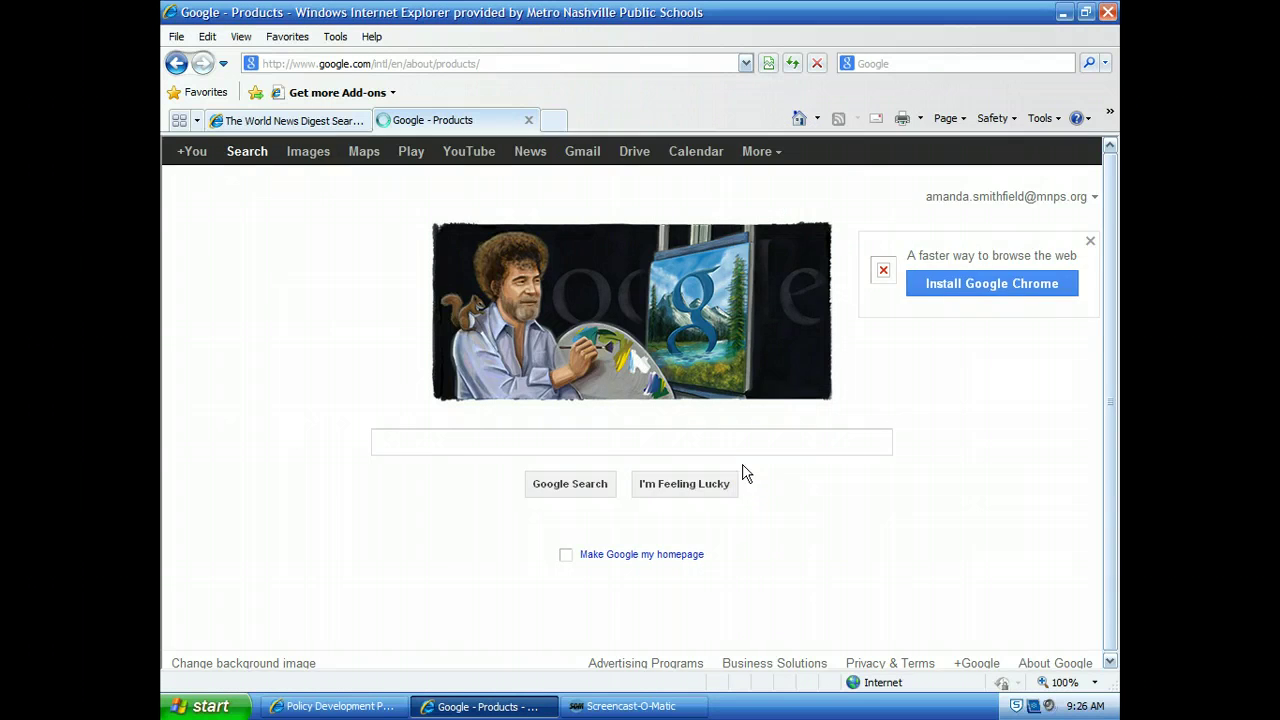
scroll(560, 478, down, 3)
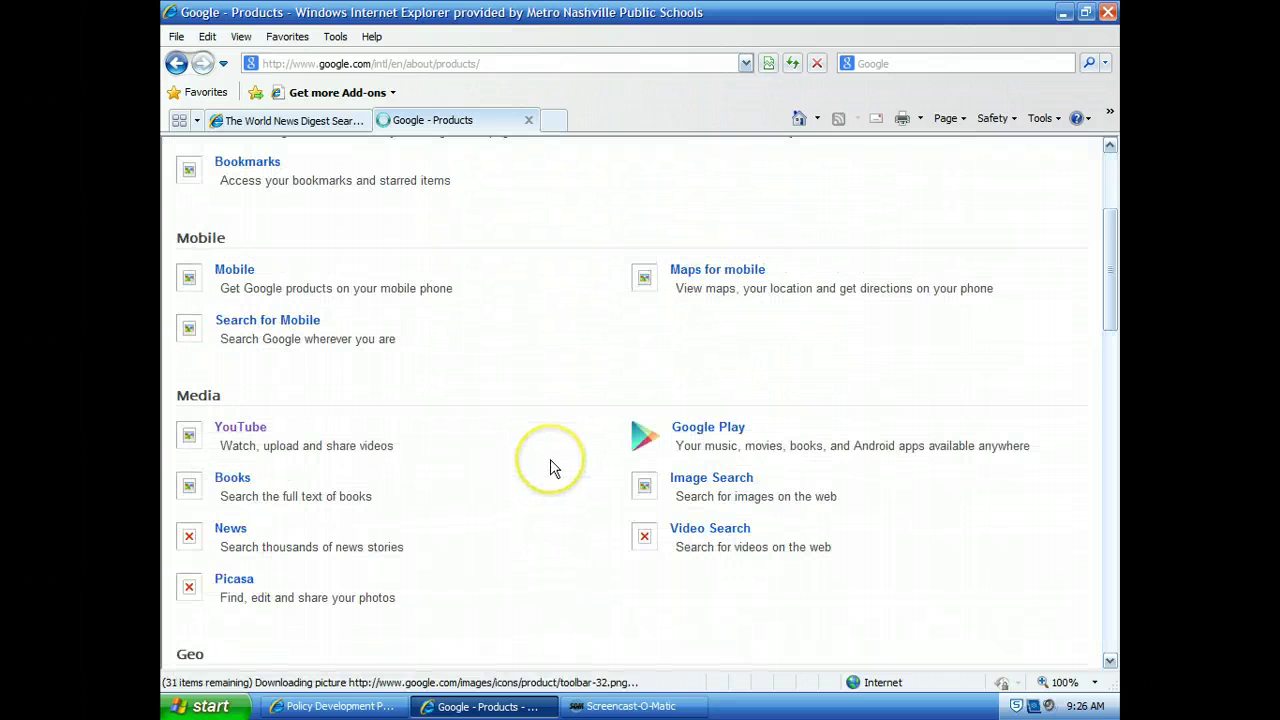
Step: Open Google News from the Media section and browse its top stories
click(229, 530)
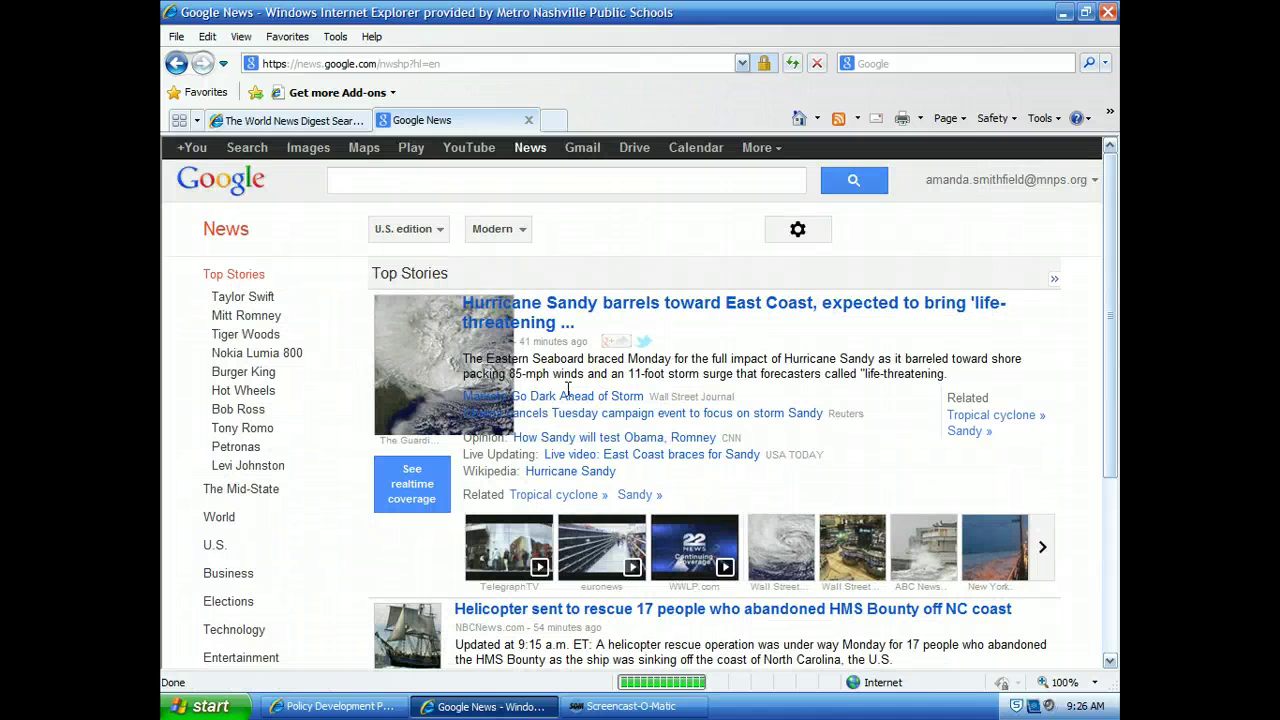
scroll(286, 428, down, 5)
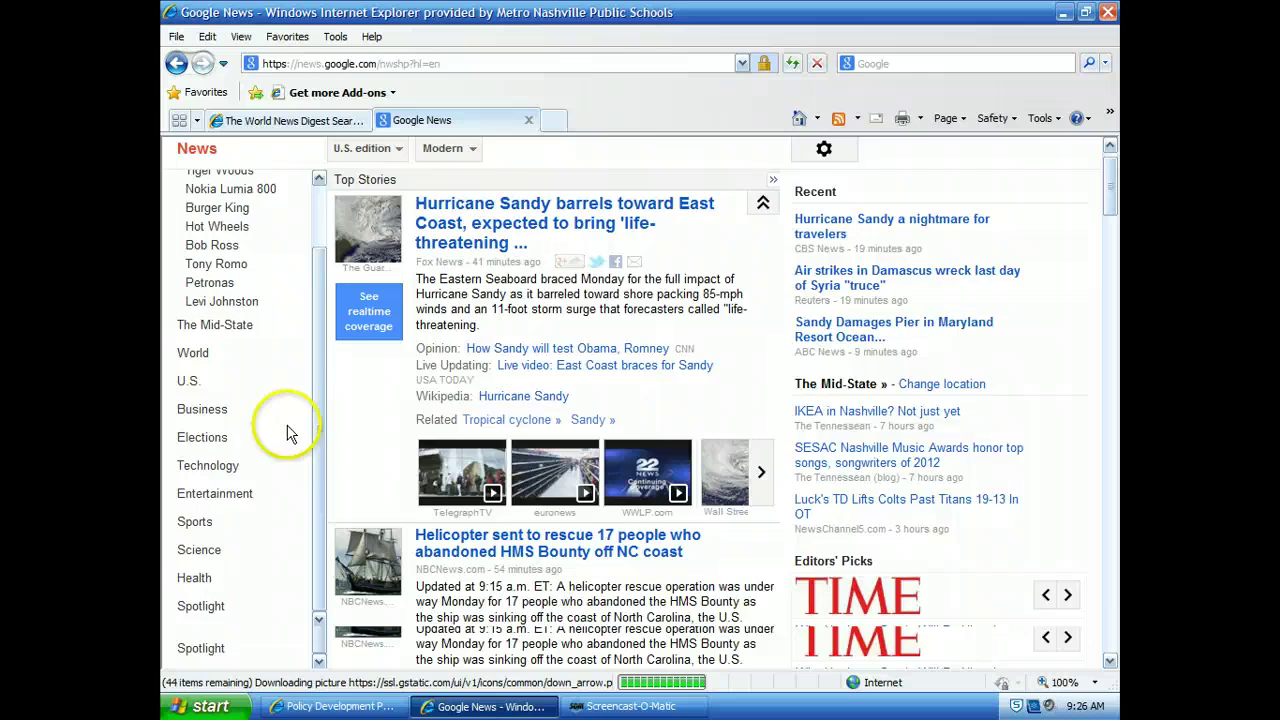
scroll(225, 535, down, 2)
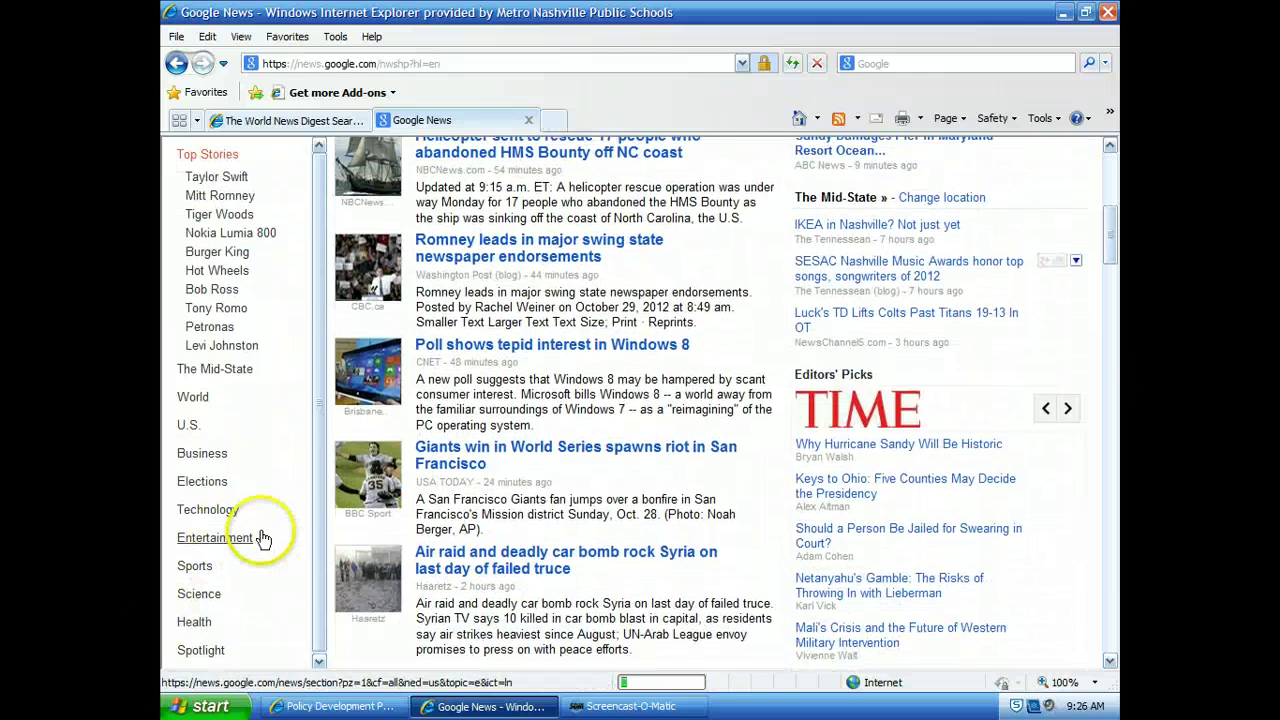
Step: Sign out of the Google account
scroll(263, 535, up, 5)
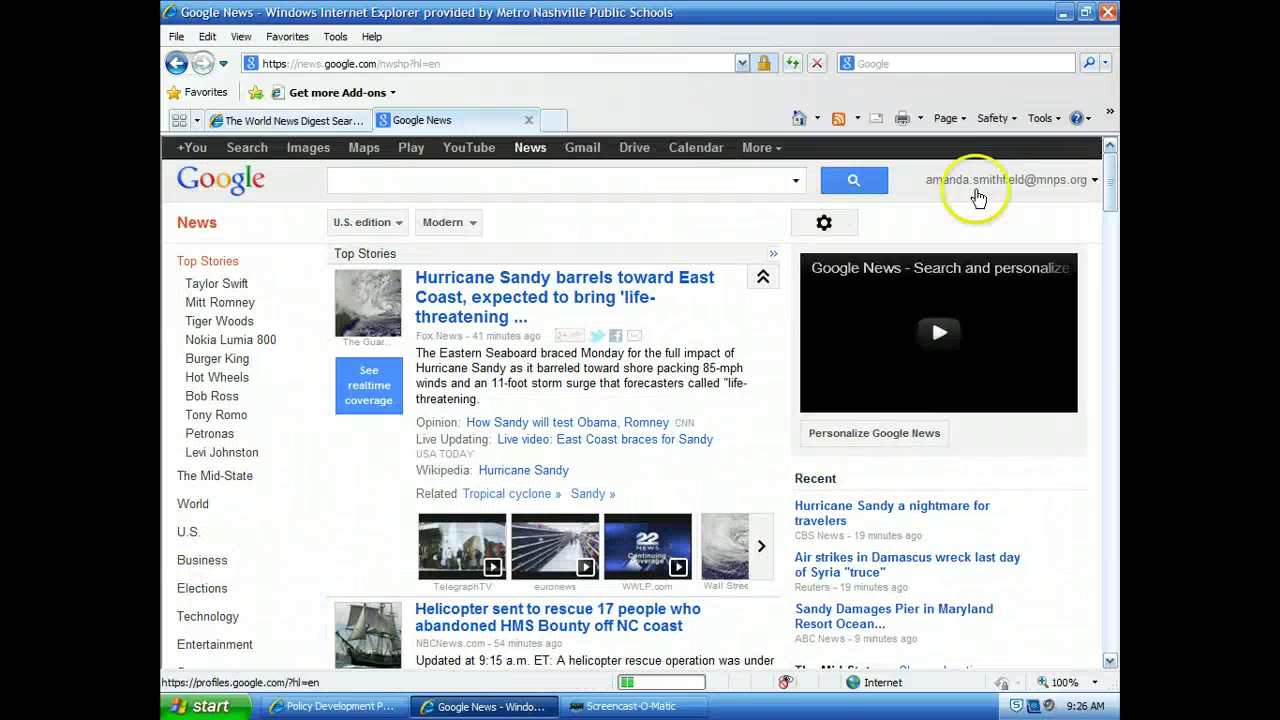
click(1095, 181)
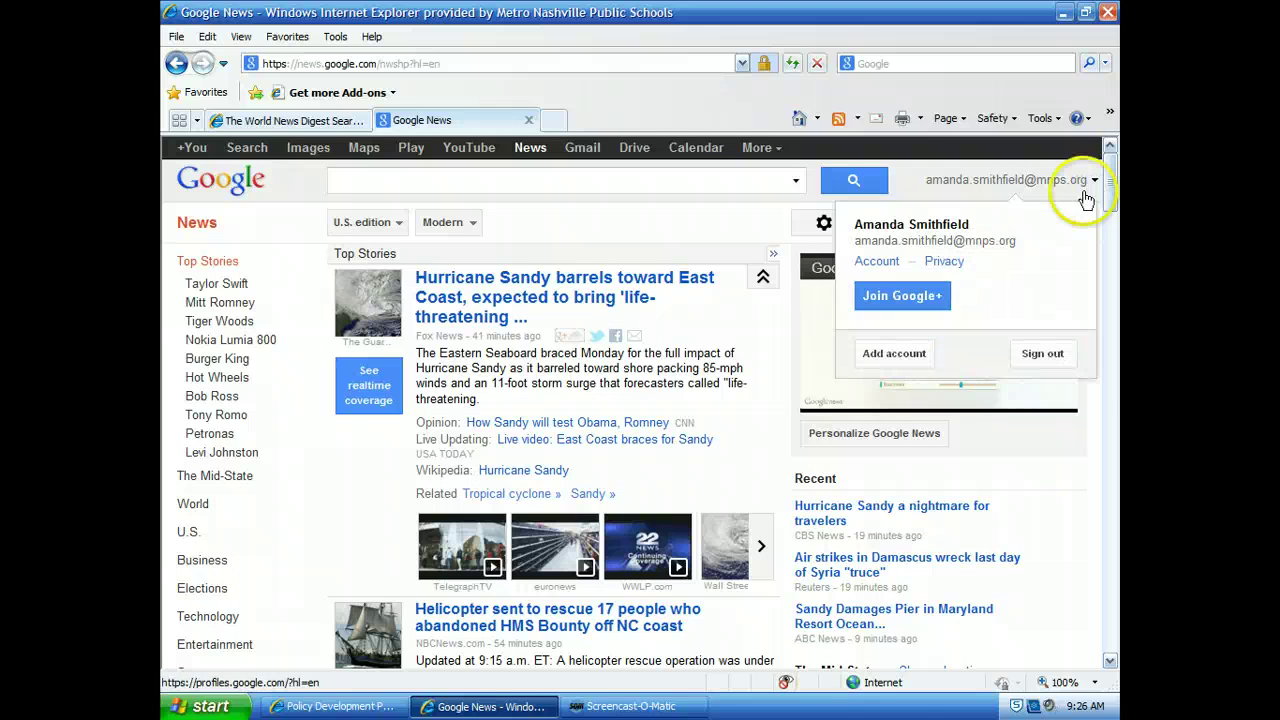
click(1045, 355)
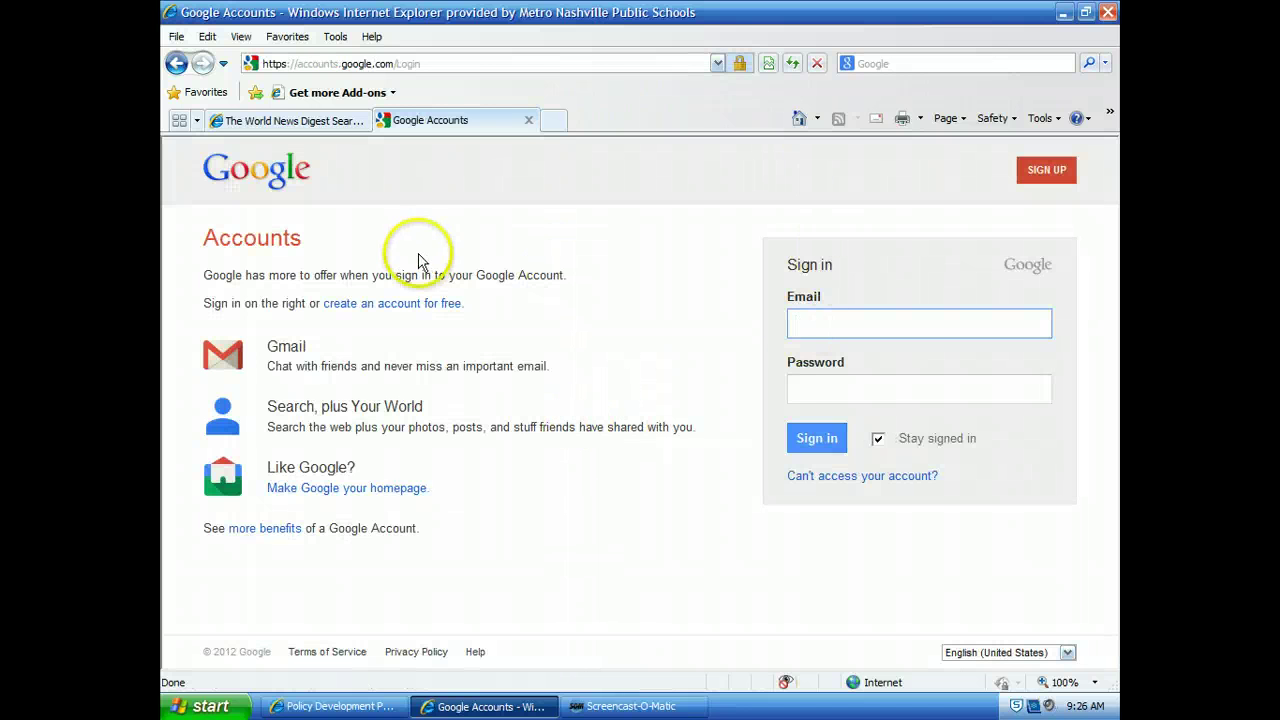
click(273, 187)
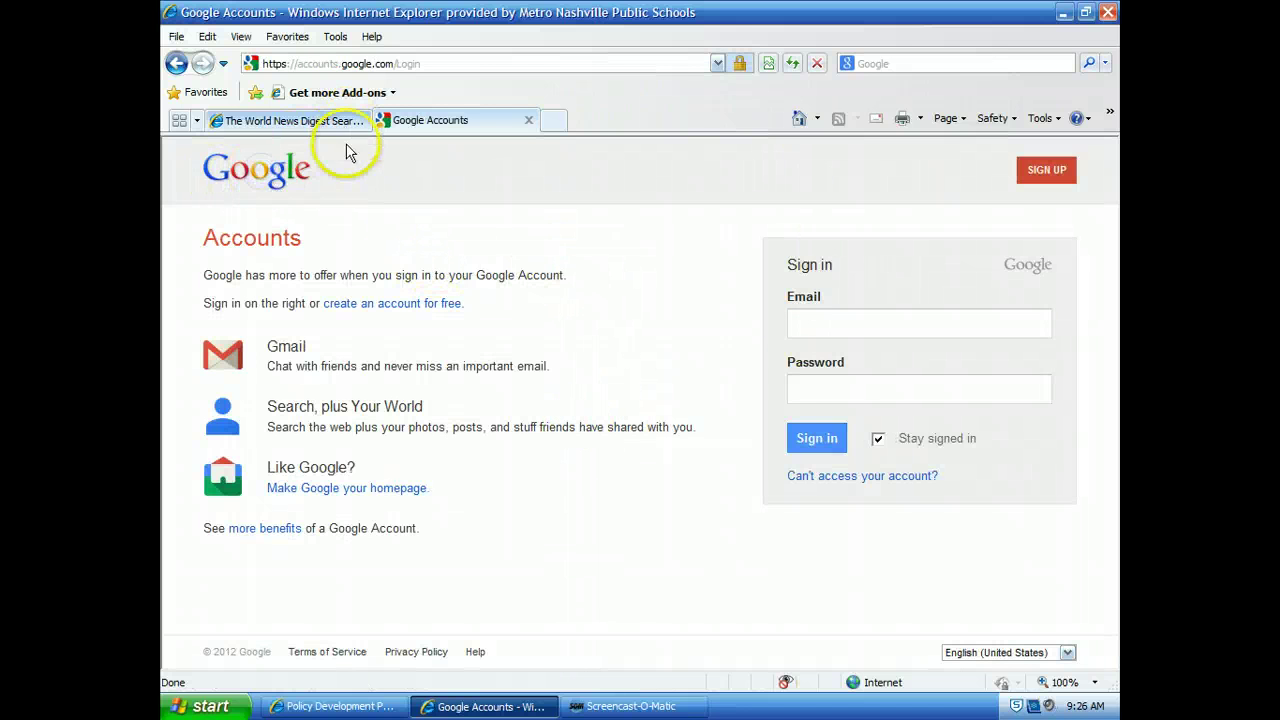
click(367, 64)
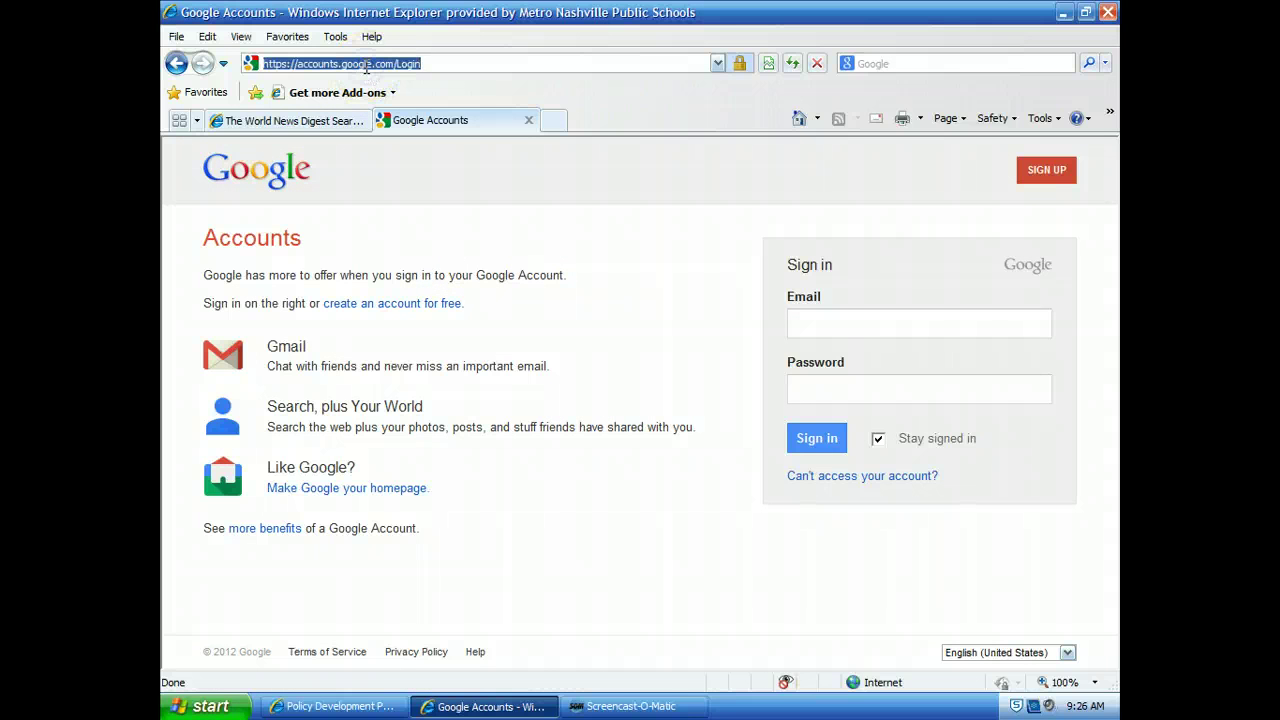
text(www.google.com)
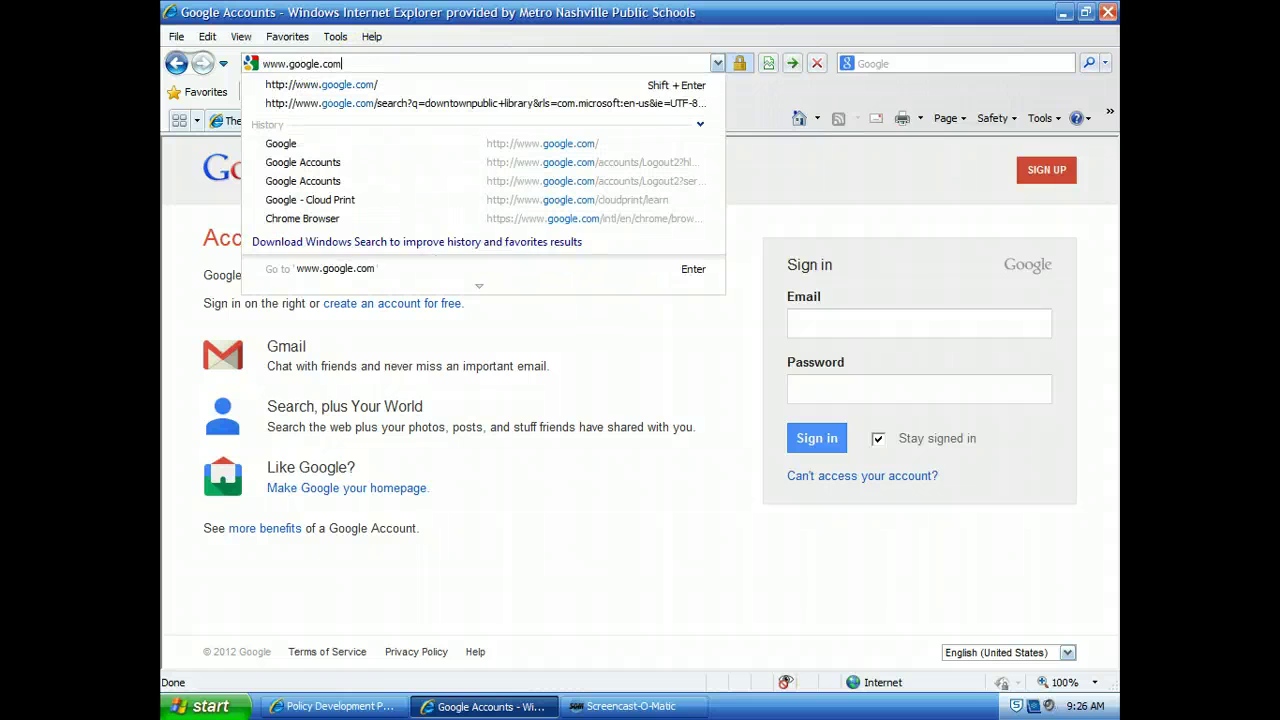
key(Return)
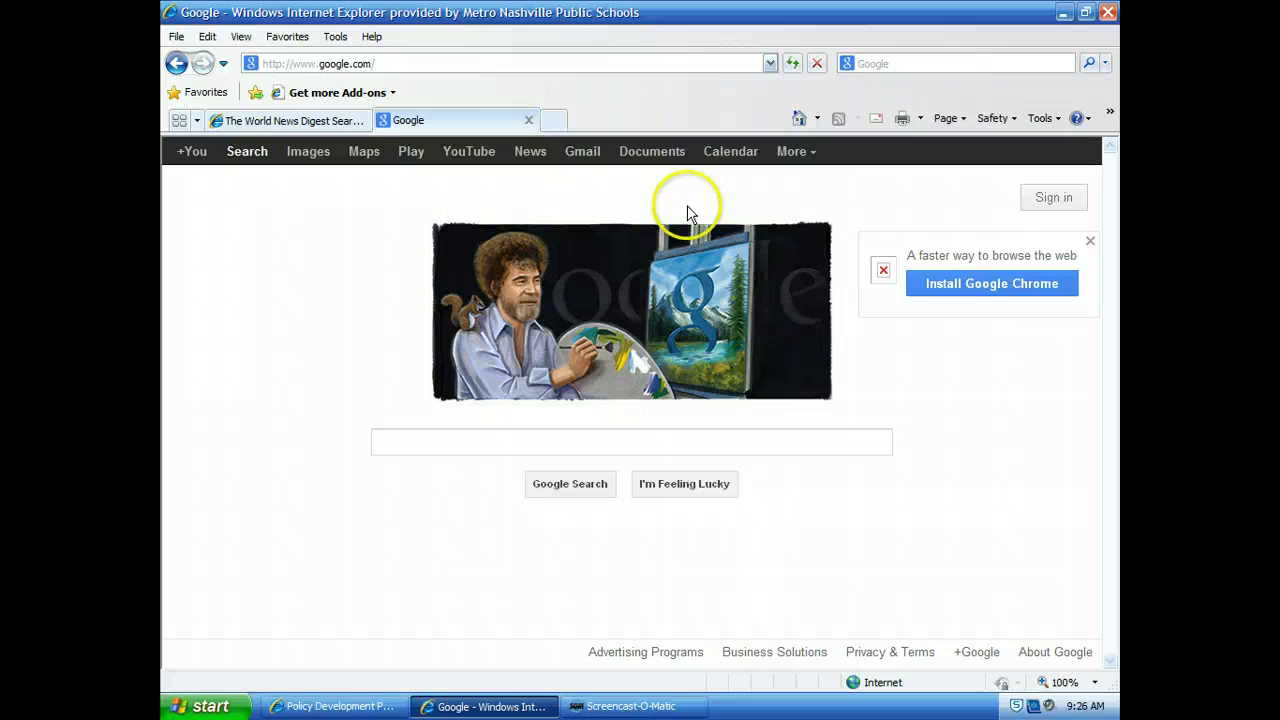
click(814, 158)
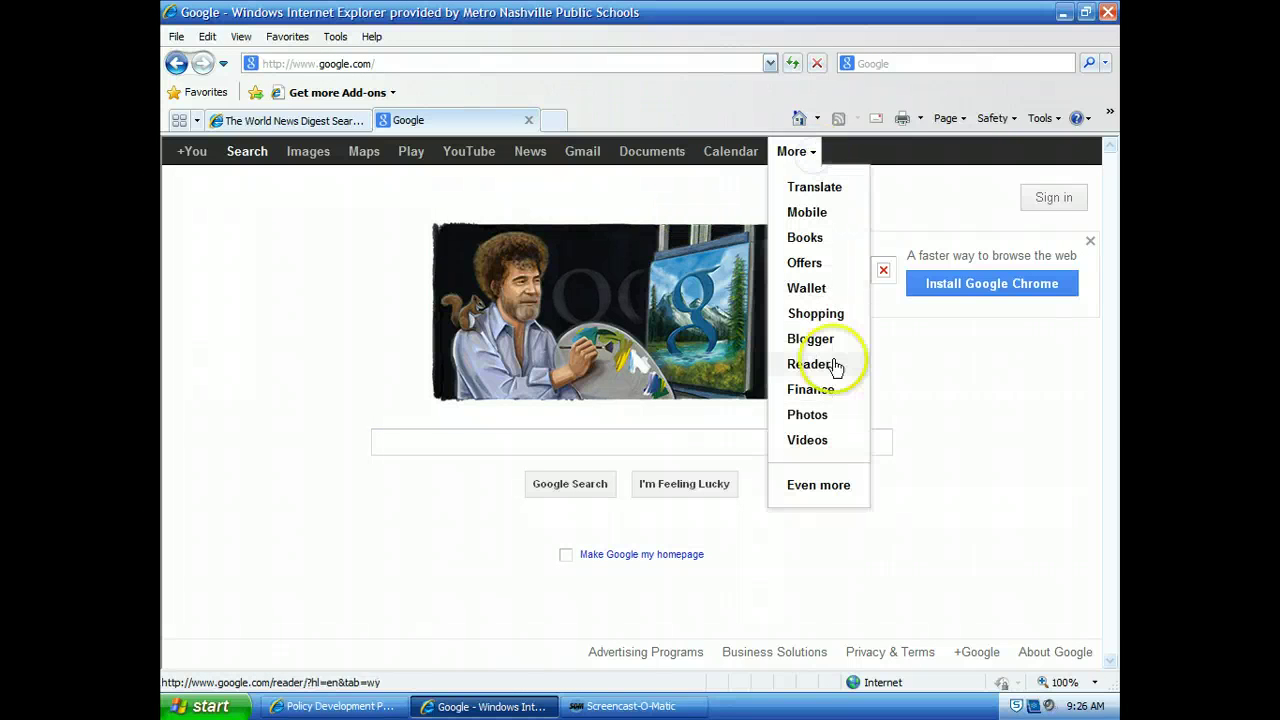
click(826, 487)
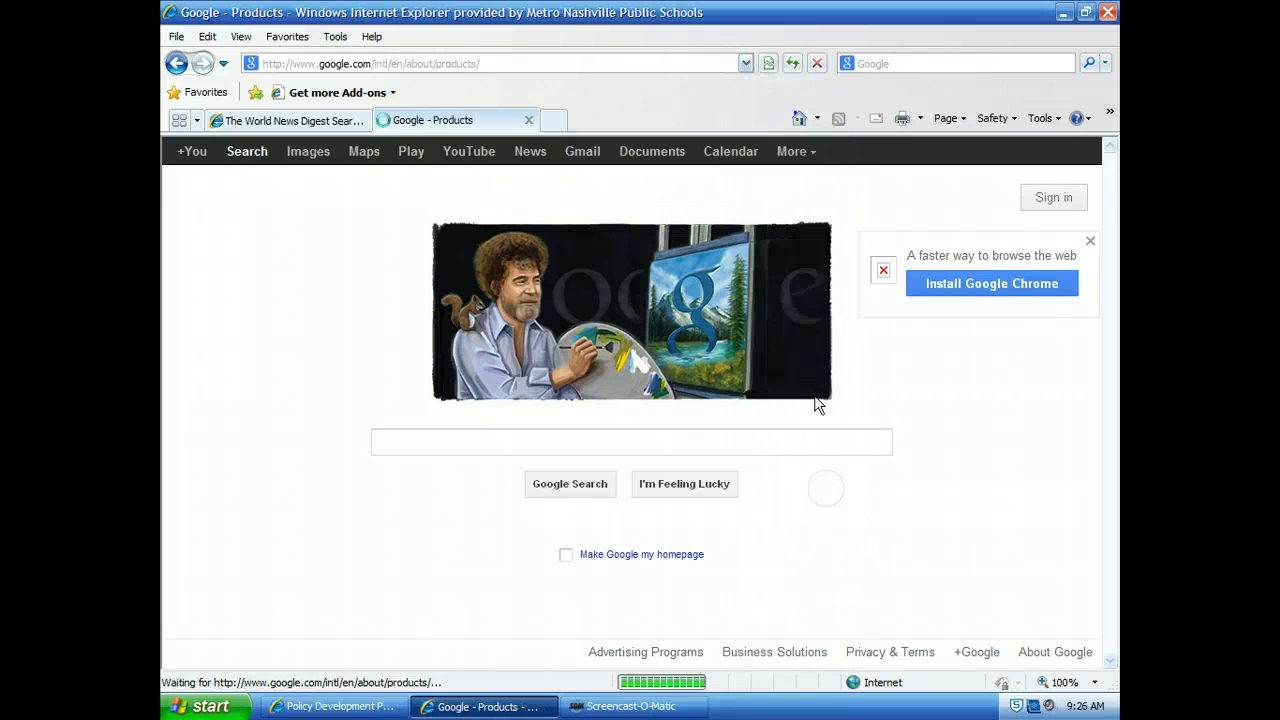
scroll(338, 558, down, 5)
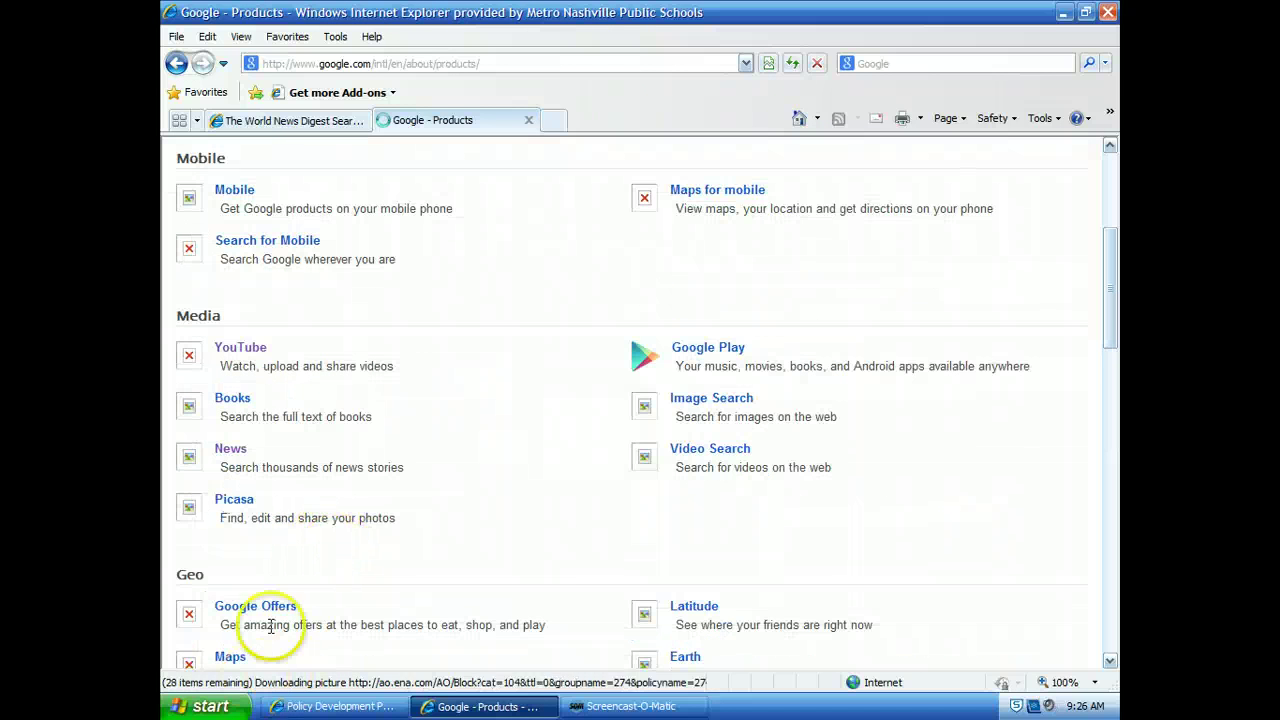
click(230, 449)
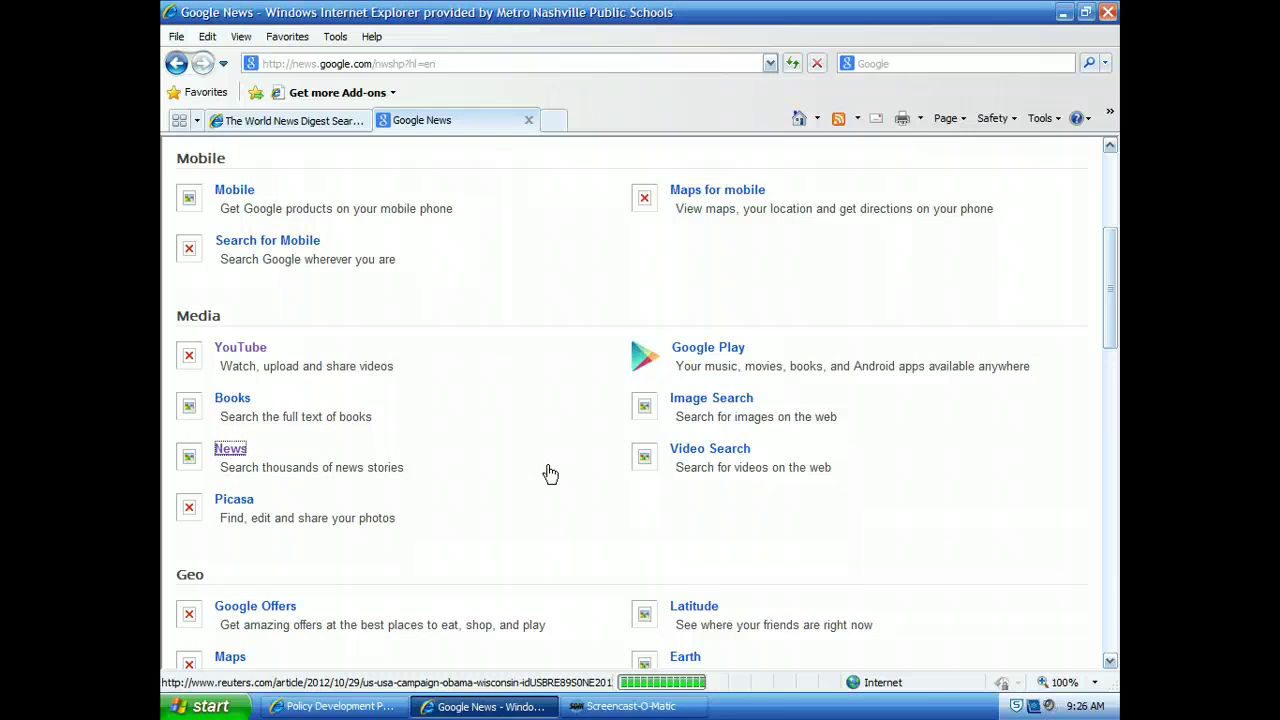
Step: Search Google News for the exact phrase "gay marriage", returning about 126,000 results
scroll(570, 465, down, 3)
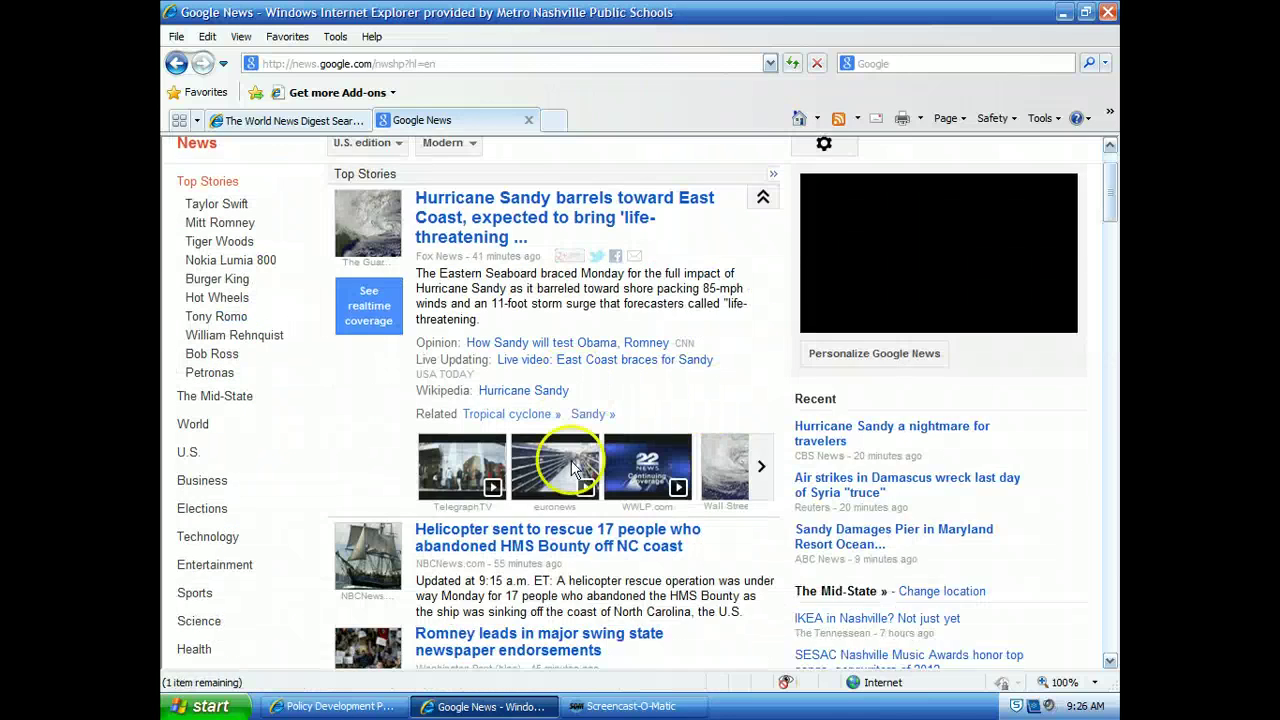
scroll(240, 465, down, 3)
scroll(286, 463, up, 5)
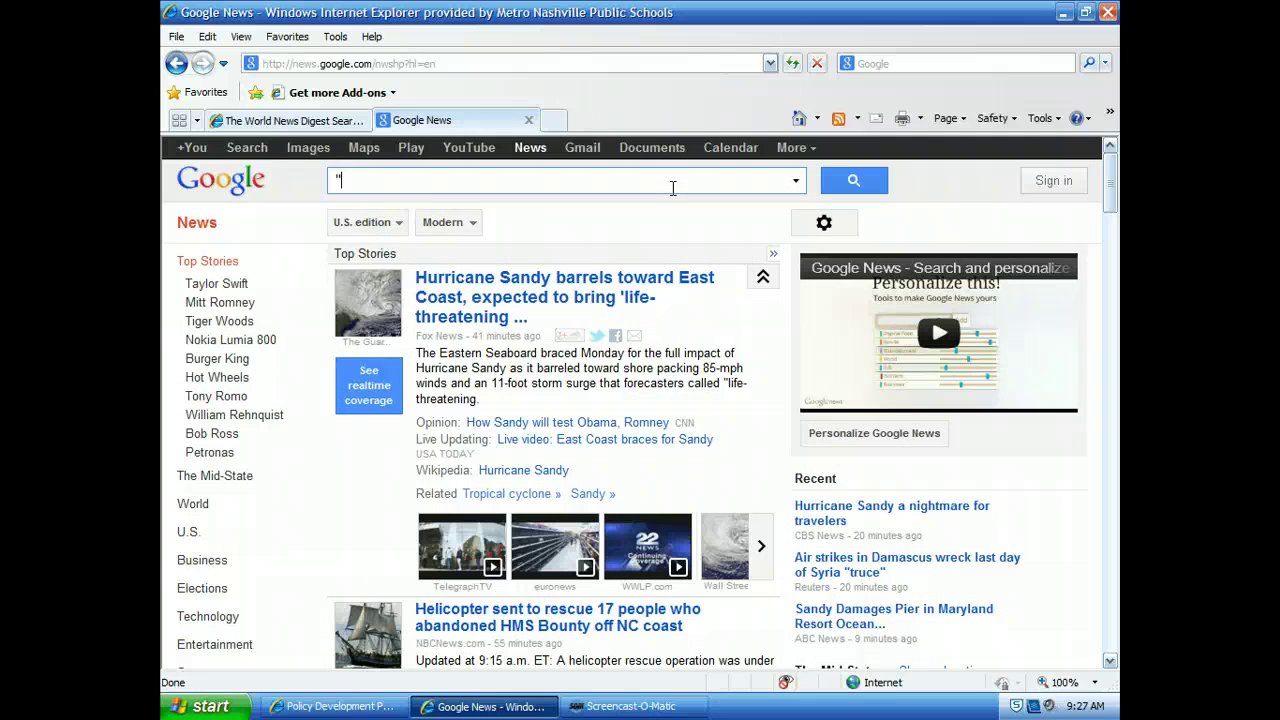
text(gay marriag)
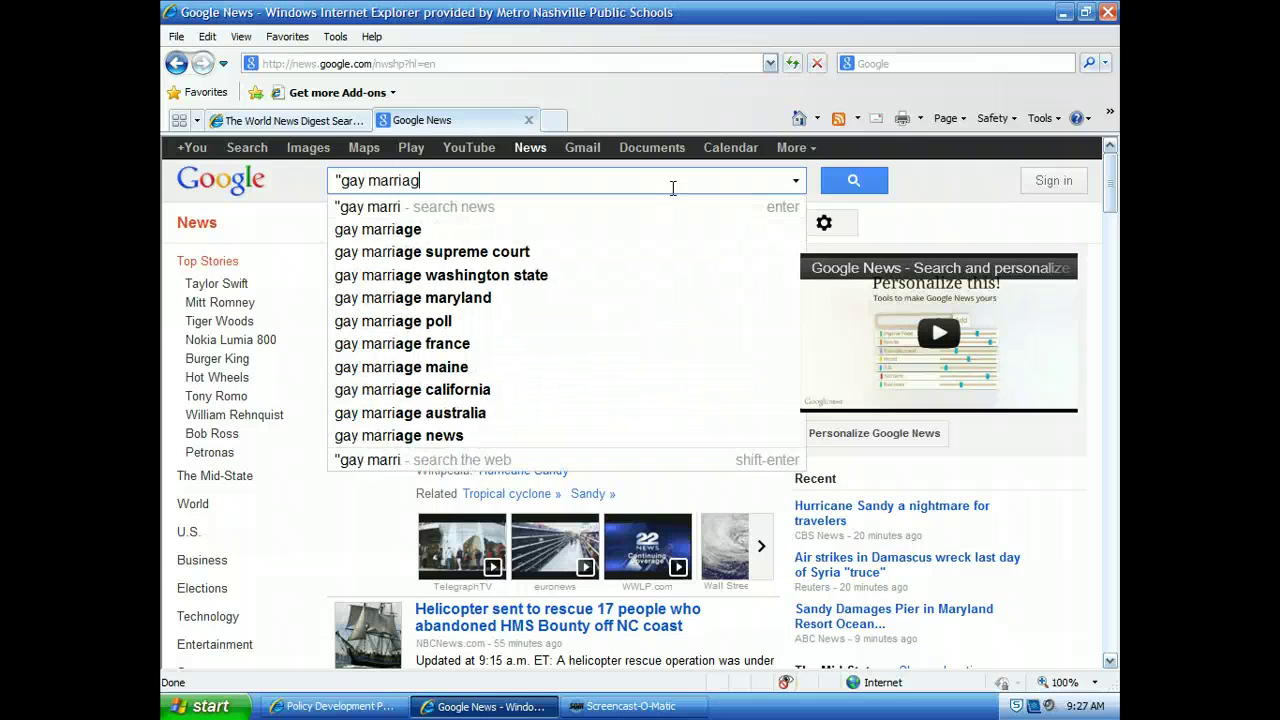
text(e")
key(Return)
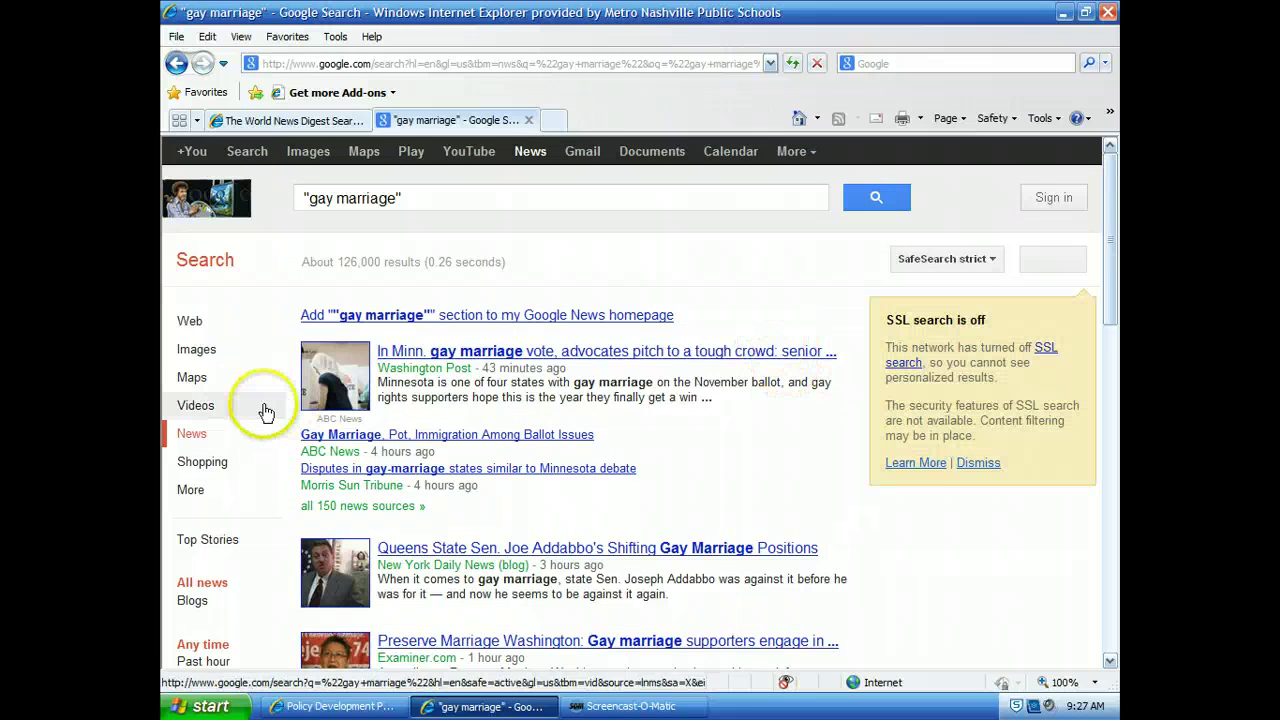
scroll(260, 410, down, 2)
scroll(257, 377, up, 2)
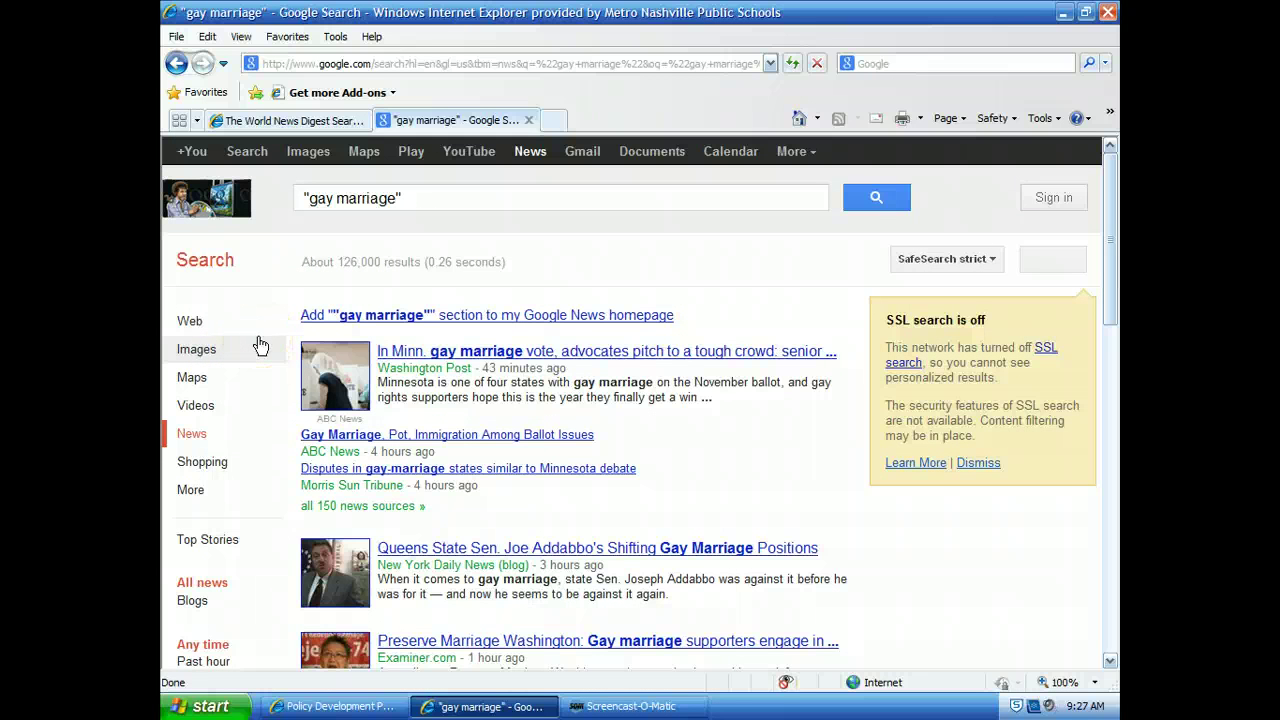
scroll(260, 345, down, 2)
scroll(260, 345, down, 1)
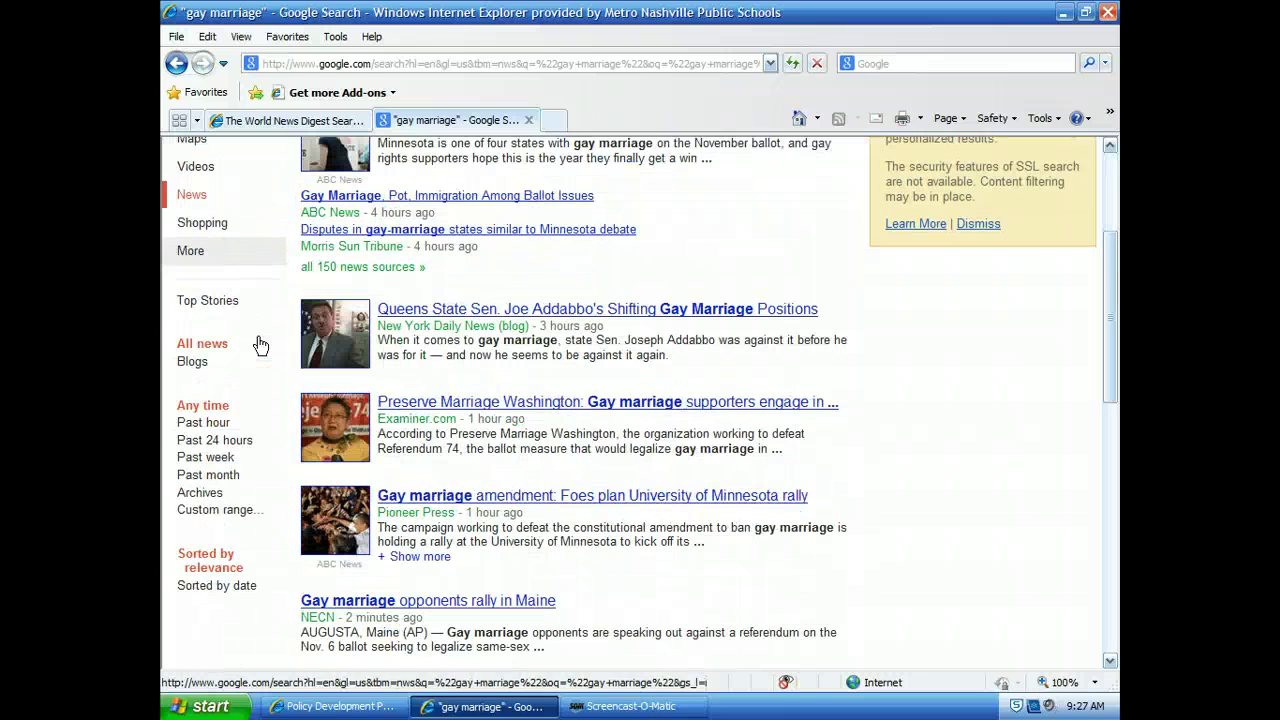
Step: Pick October 29, 2011 as the start and October 29, 2012 as the end in the custom range calendars
click(239, 514)
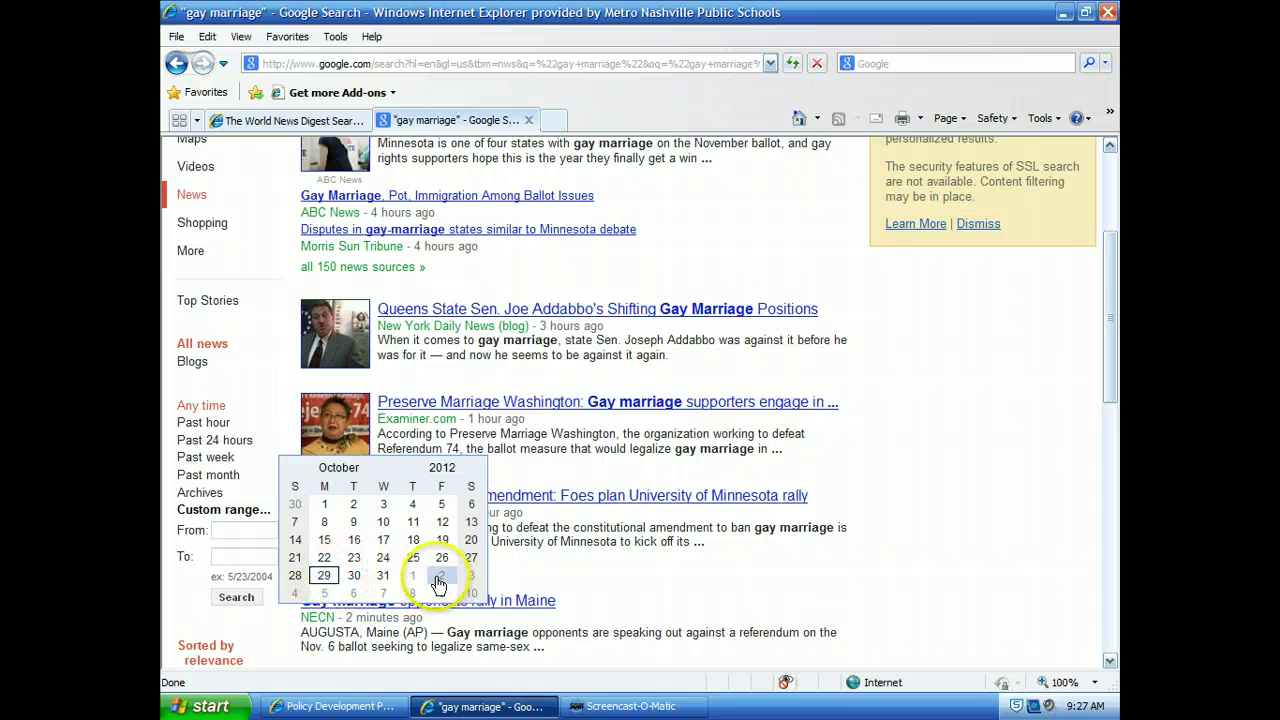
scroll(436, 585, down, 2)
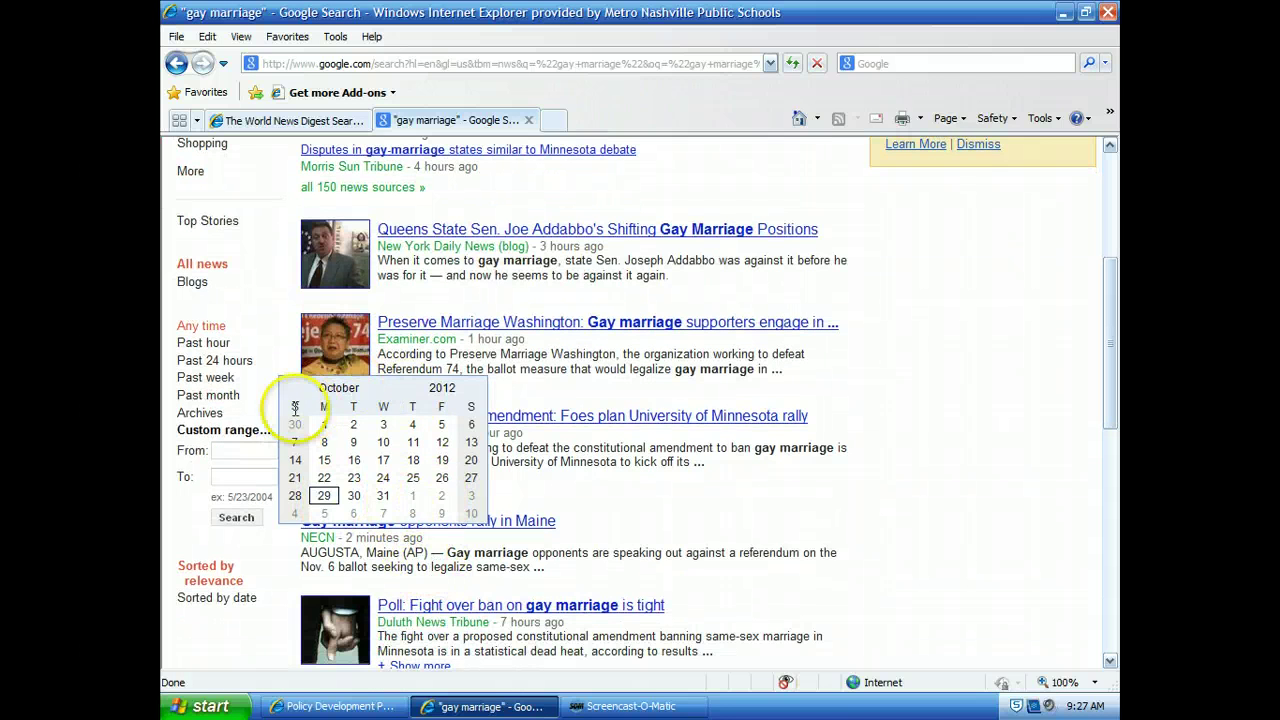
click(409, 390)
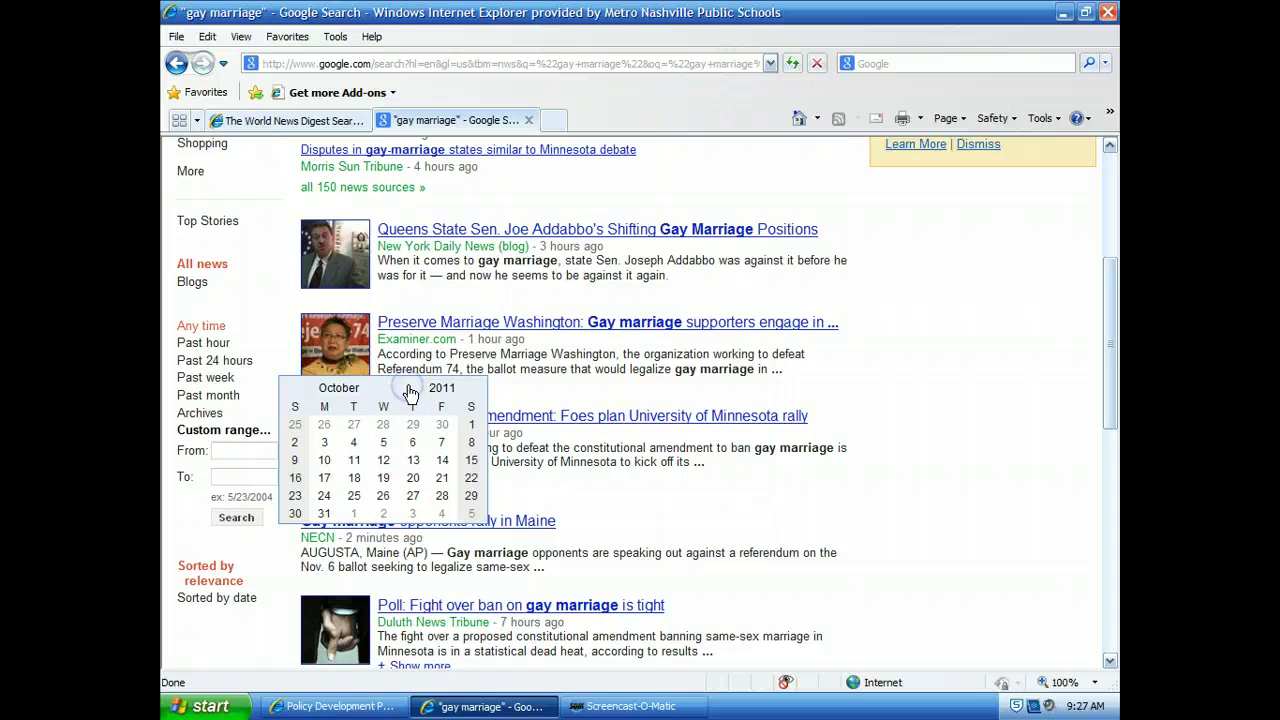
click(466, 503)
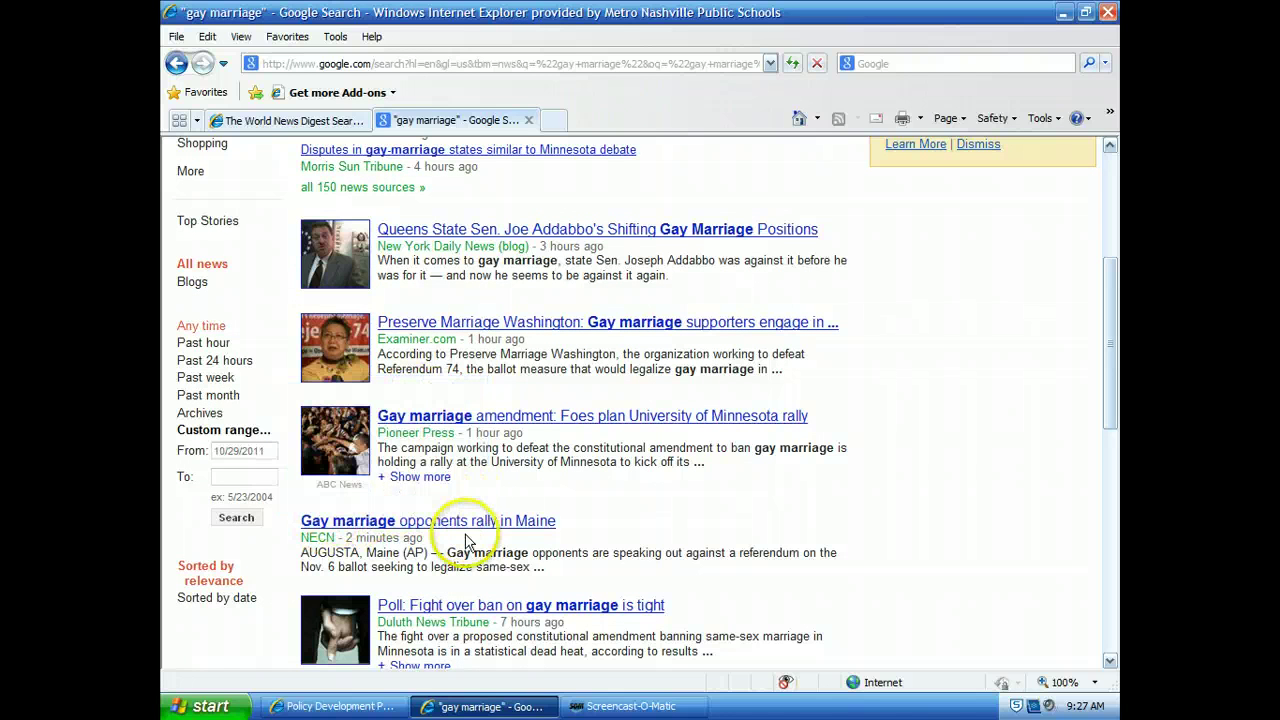
click(246, 476)
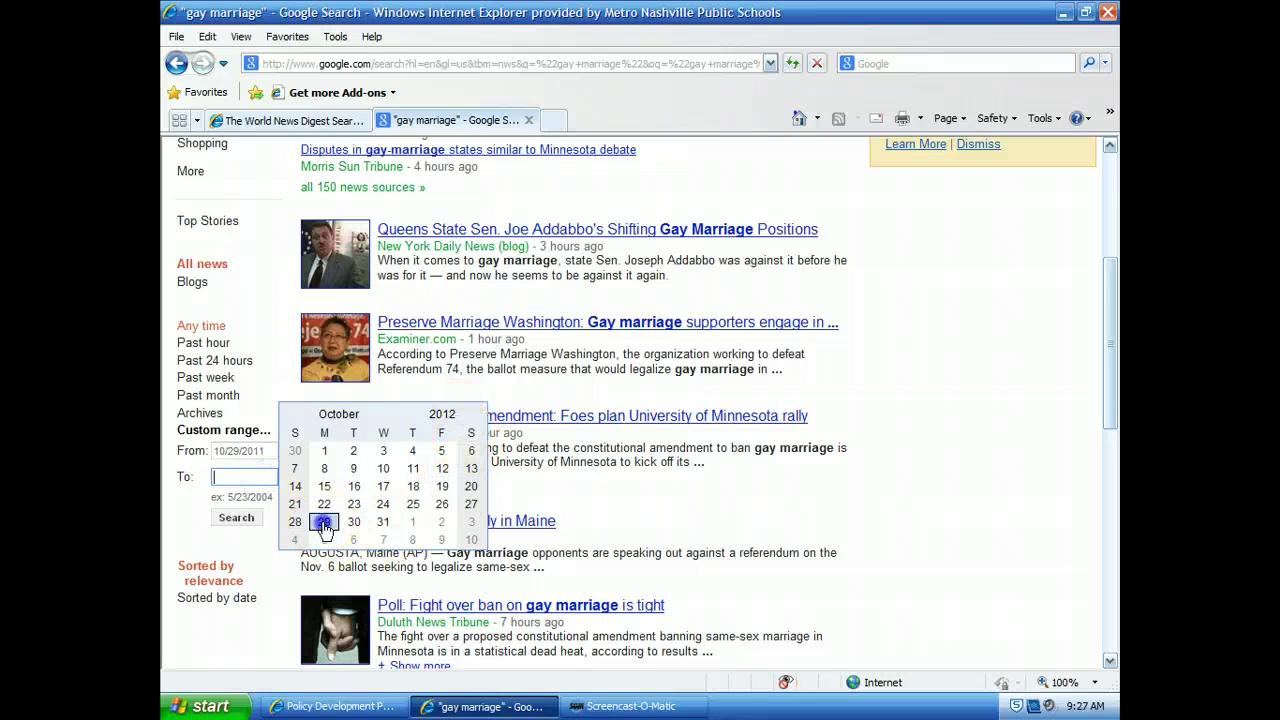
click(324, 521)
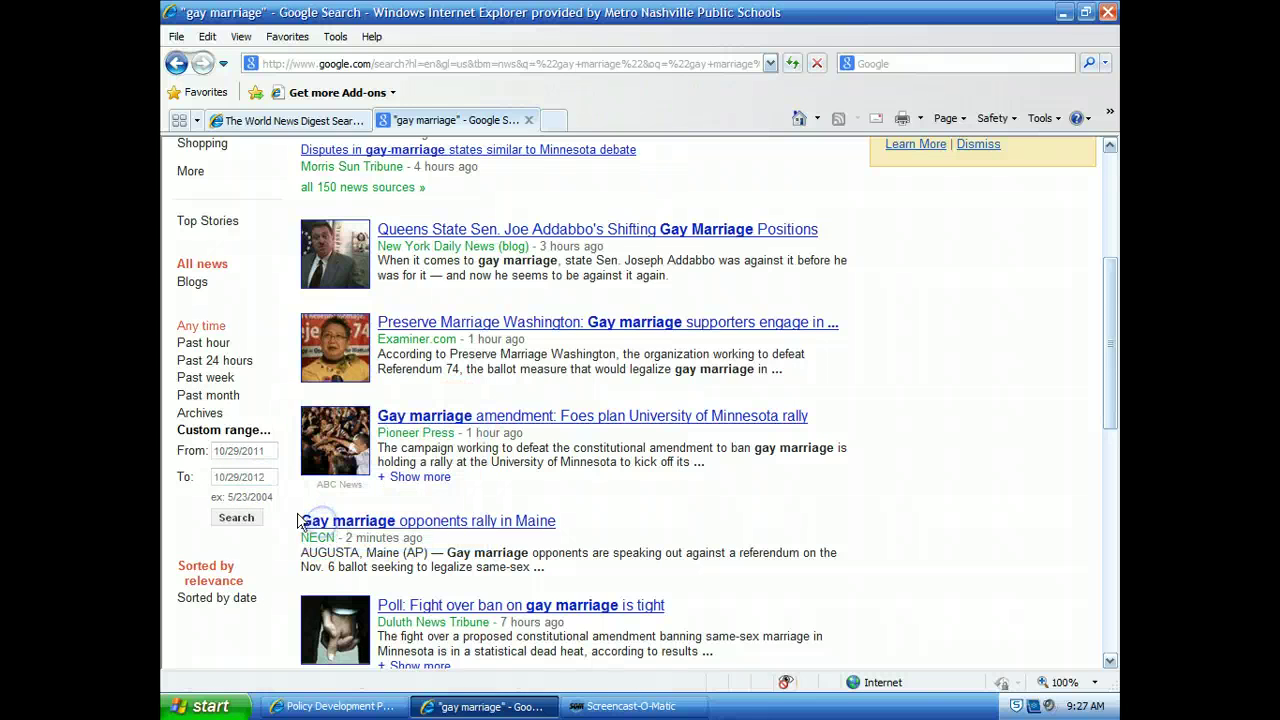
Step: Apply the 10/29/2011–10/29/2012 range and scroll through the roughly 130,000 filtered results
click(237, 517)
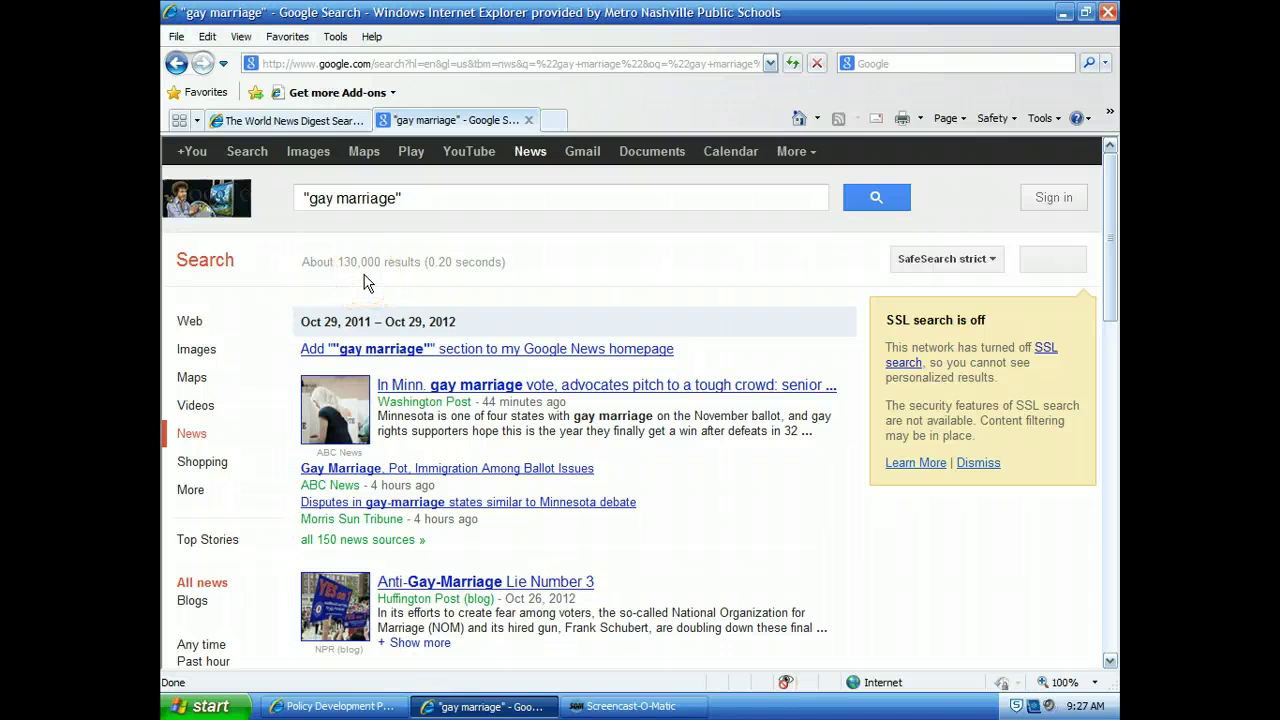
scroll(365, 283, down, 5)
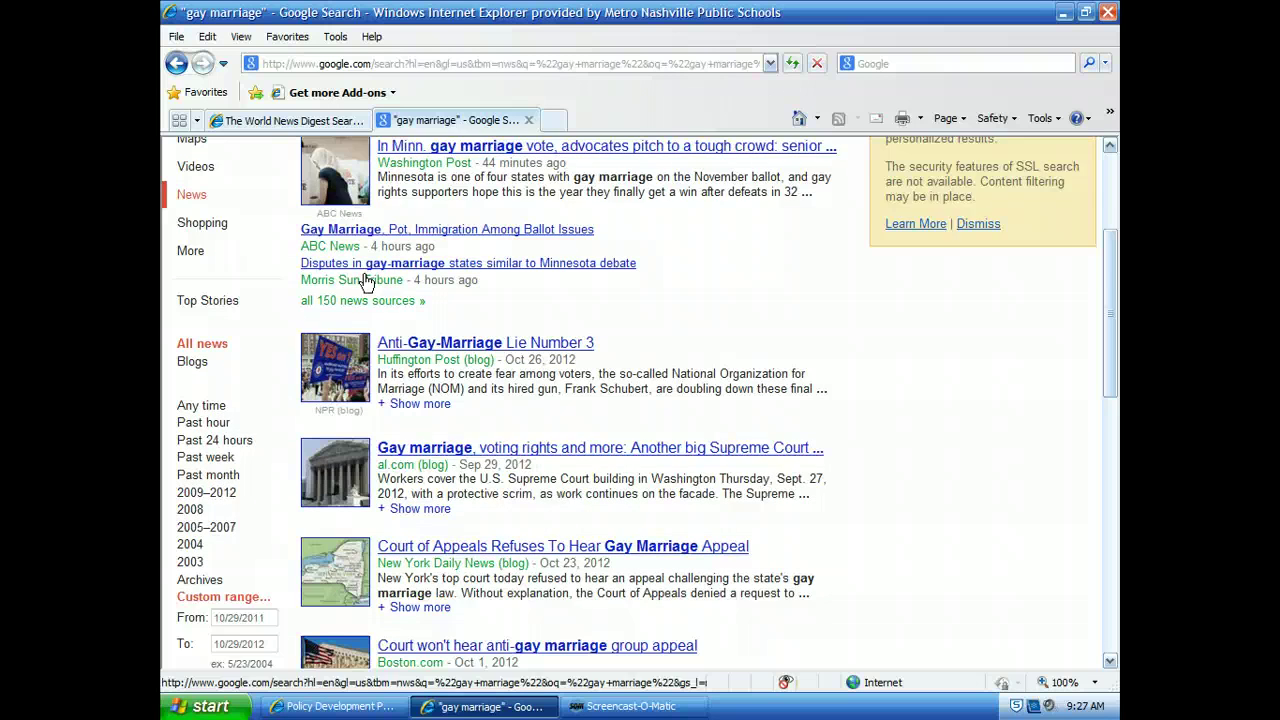
scroll(367, 284, down, 2)
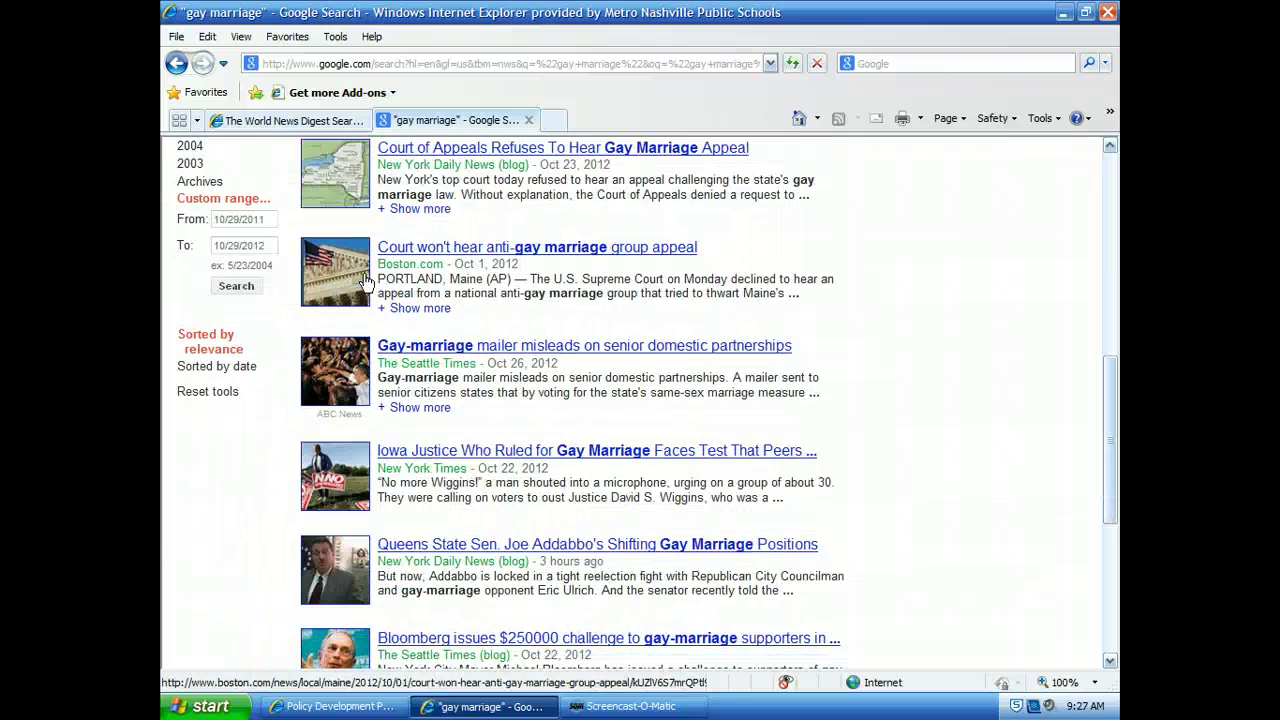
scroll(365, 283, down, 2)
scroll(365, 283, up, 1)
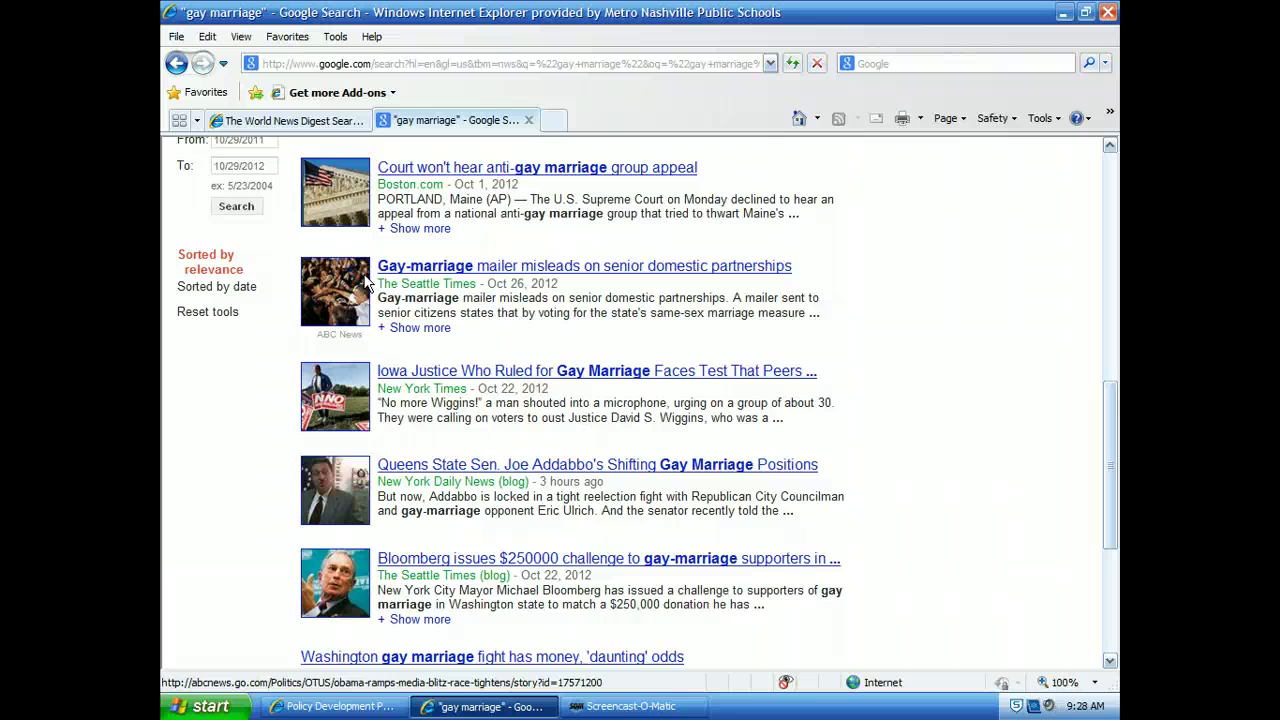
scroll(290, 309, up, 2)
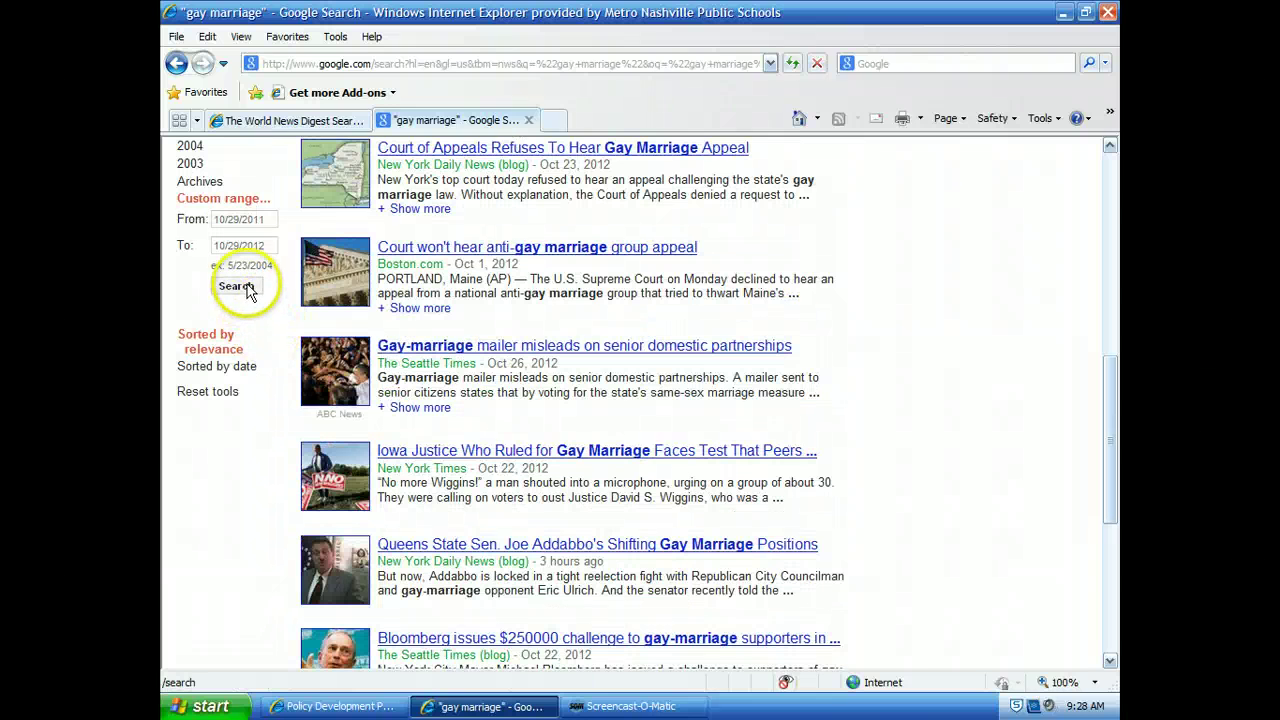
Step: Rerun the "gay marriage" news search for Oct 29, 2011 – Oct 29, 2012 (about 130,000 results)
click(246, 287)
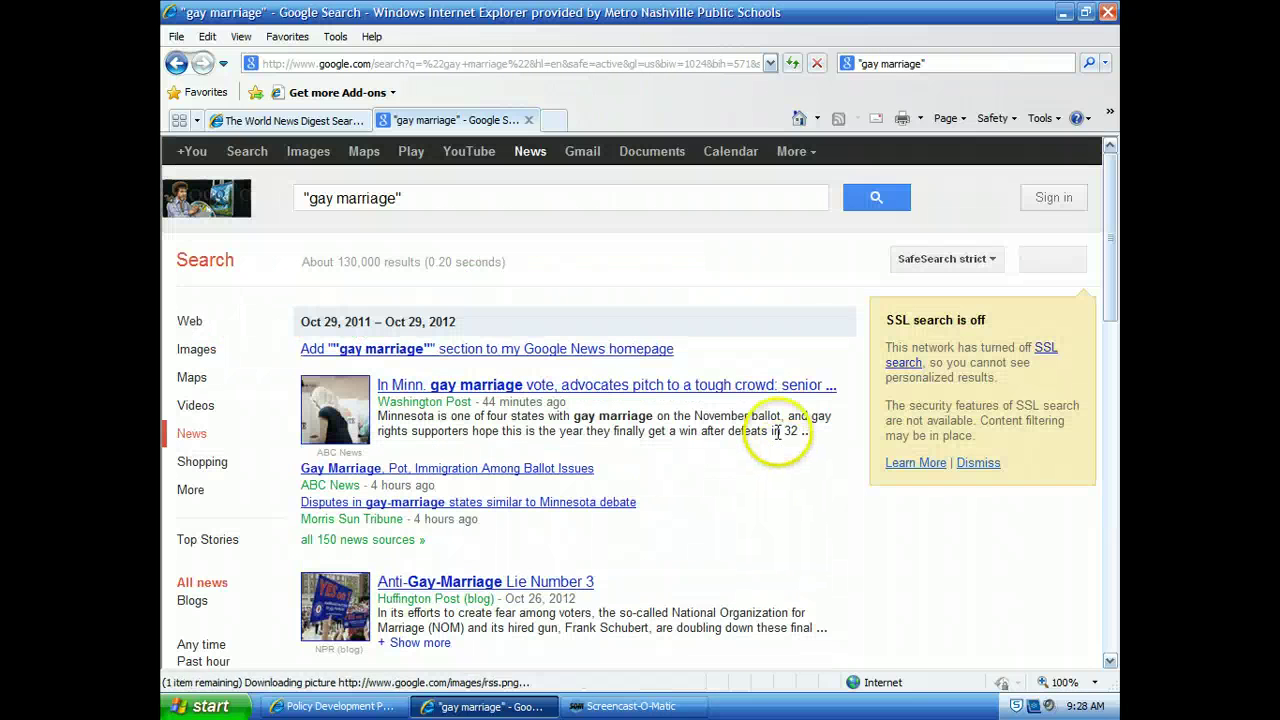